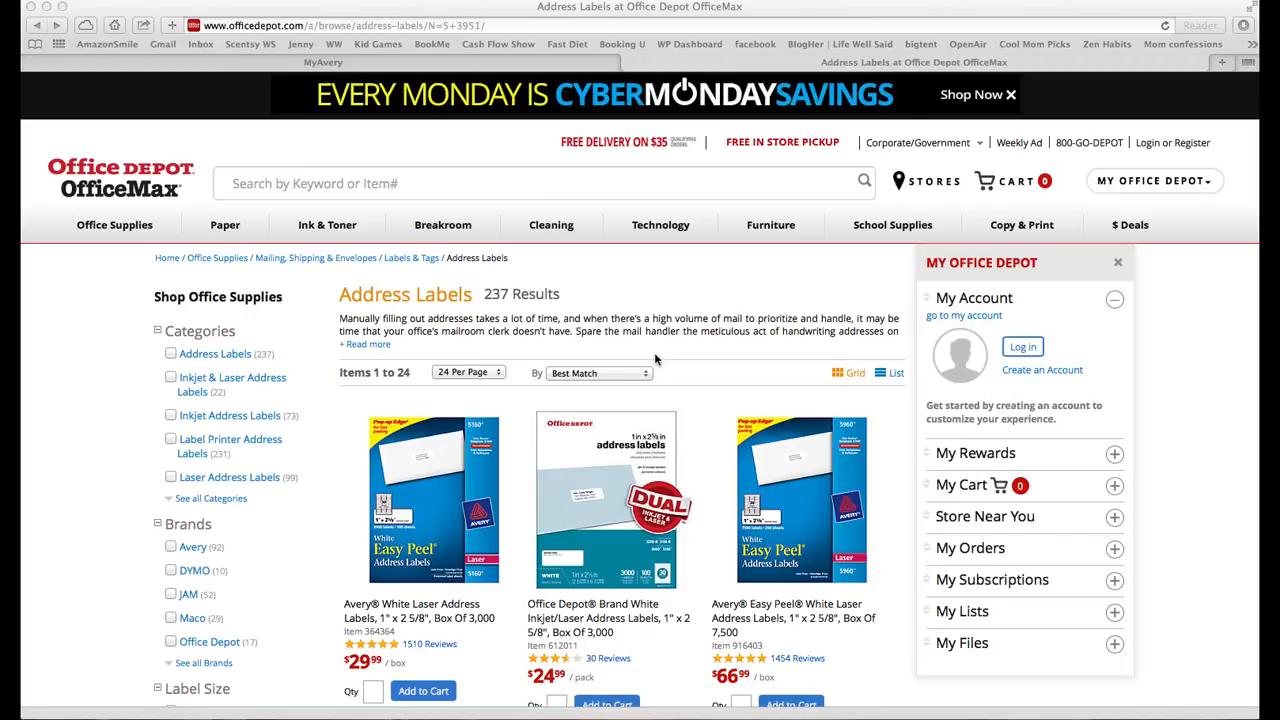
# - Go to the Avery products page from the MyAvery tab
pyautogui.scroll(-1, 704, 565)
pyautogui.scroll(-3, 704, 565)
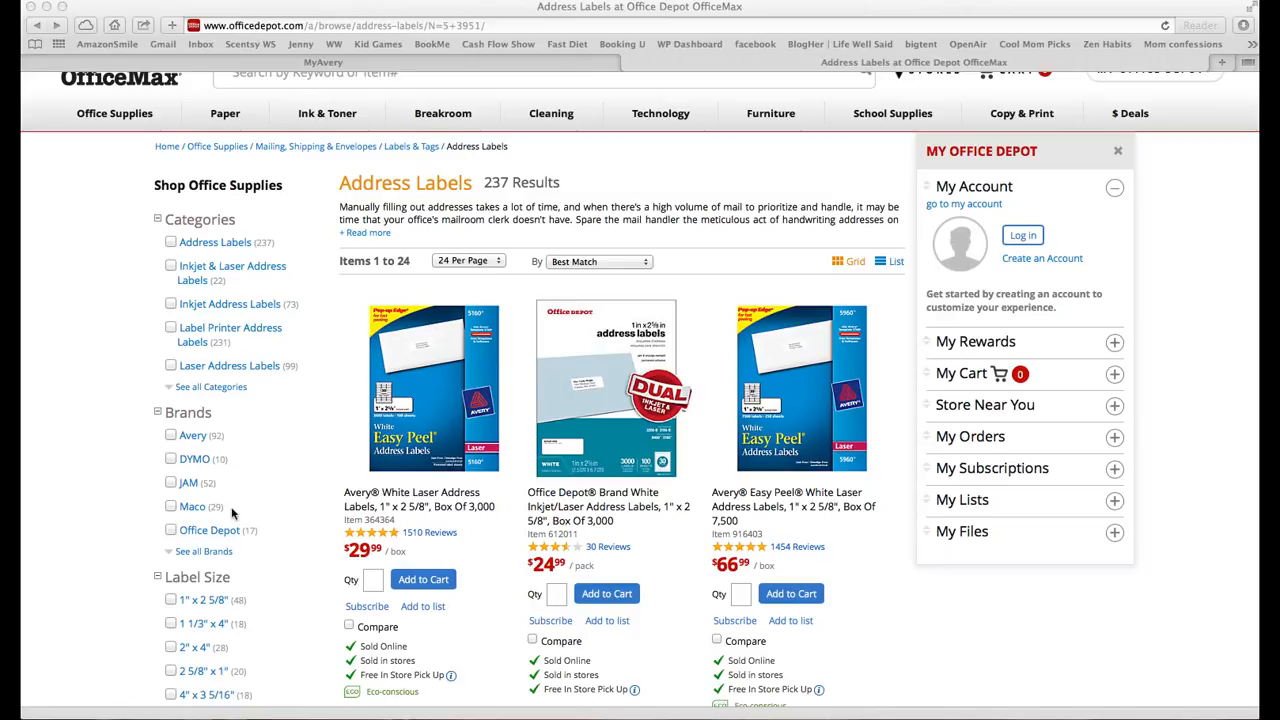
pyautogui.scroll(-2, 281, 534)
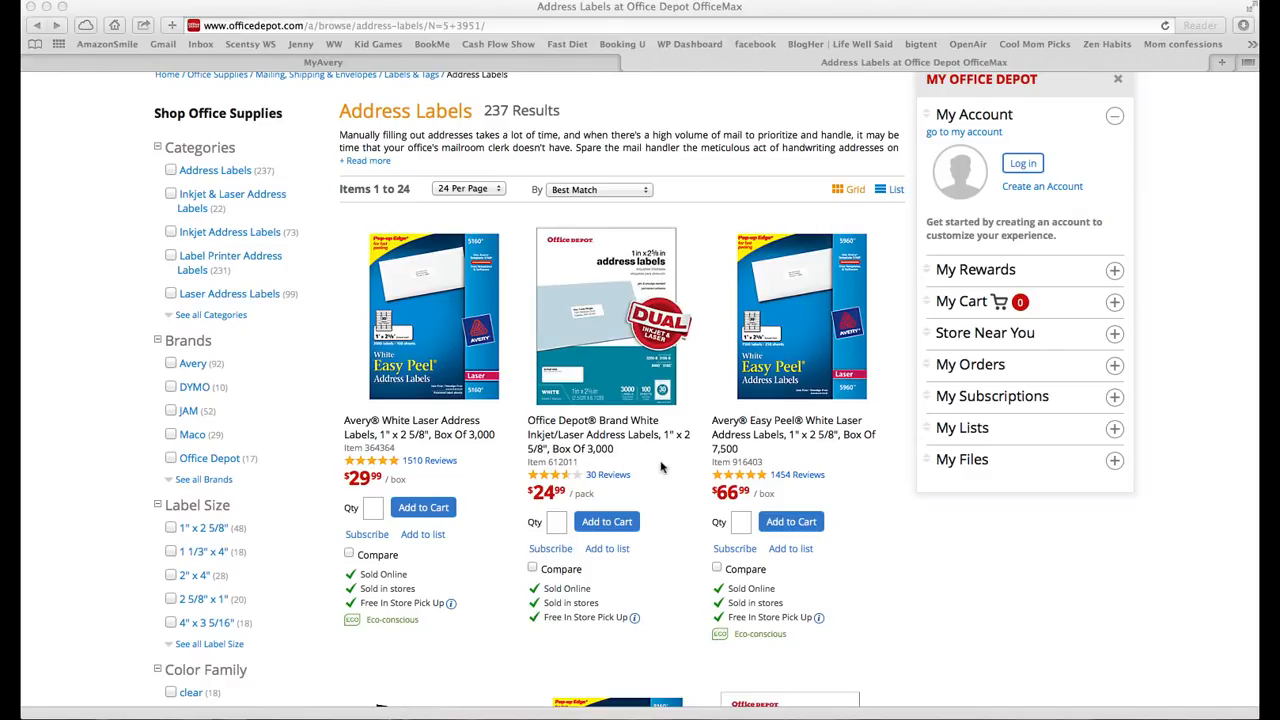
pyautogui.scroll(1, 692, 346)
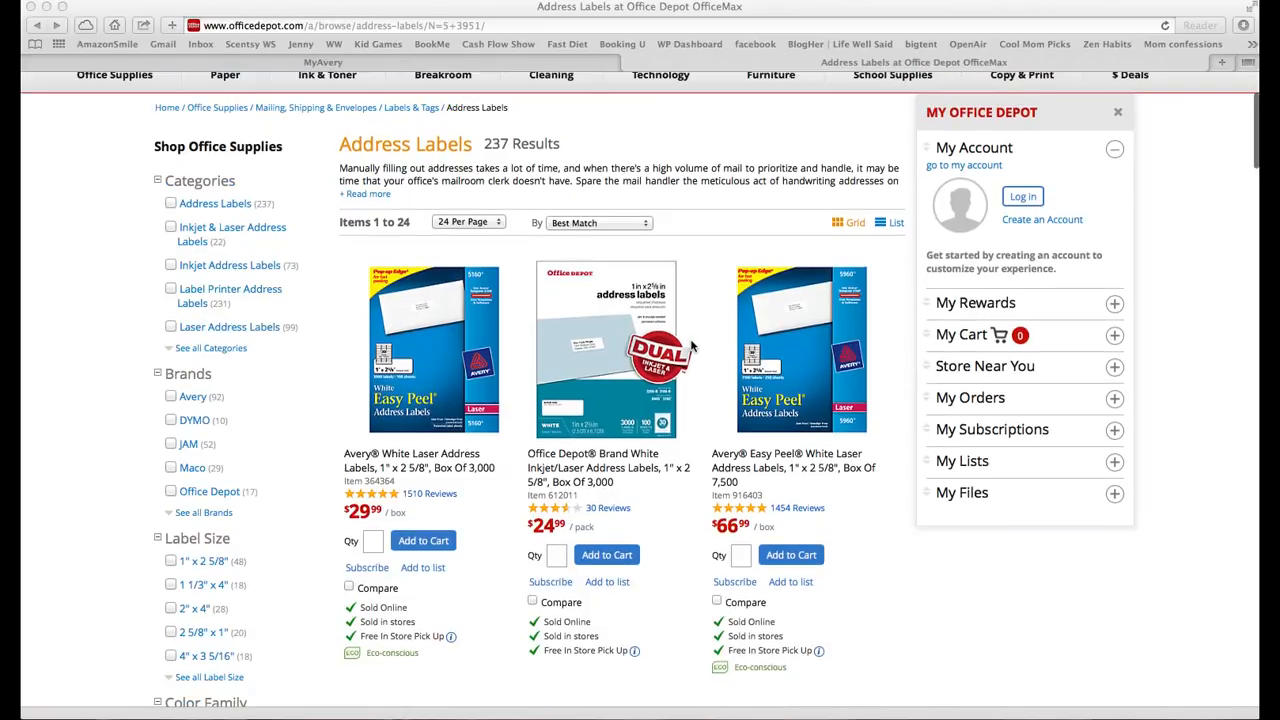
pyautogui.scroll(4, 707, 372)
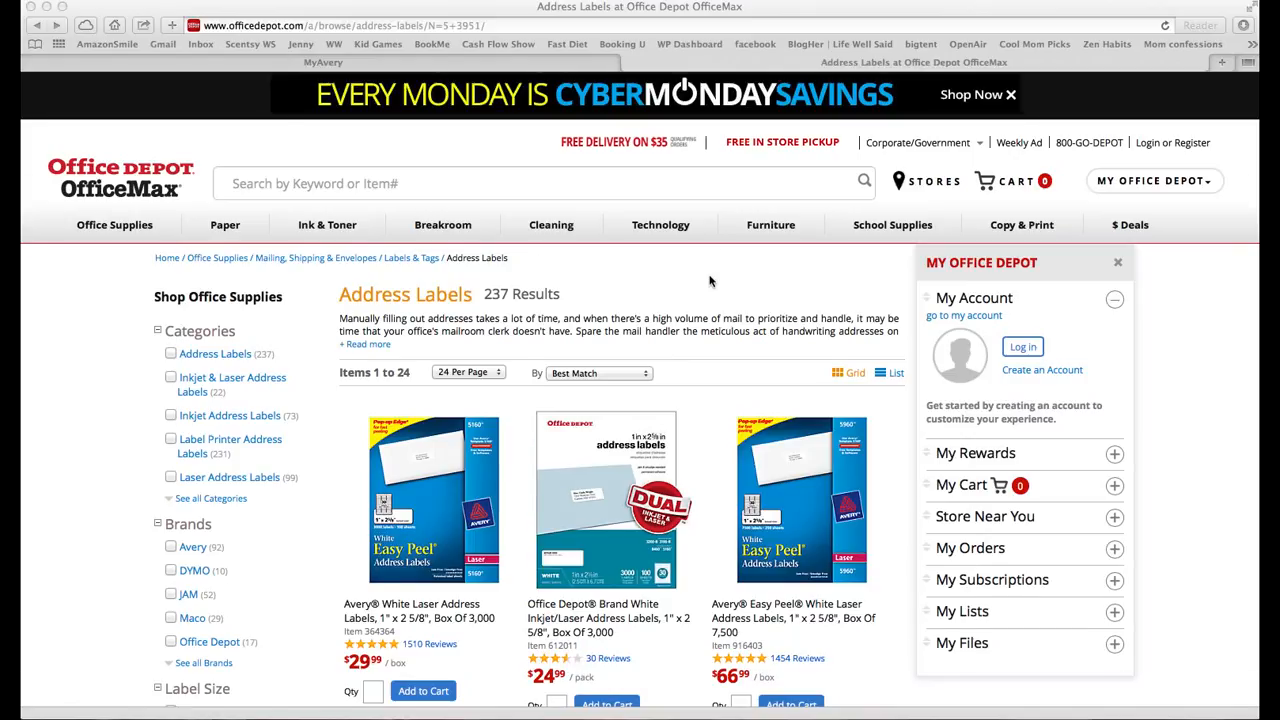
pyautogui.scroll(-1, 710, 281)
pyautogui.click(556, 64)
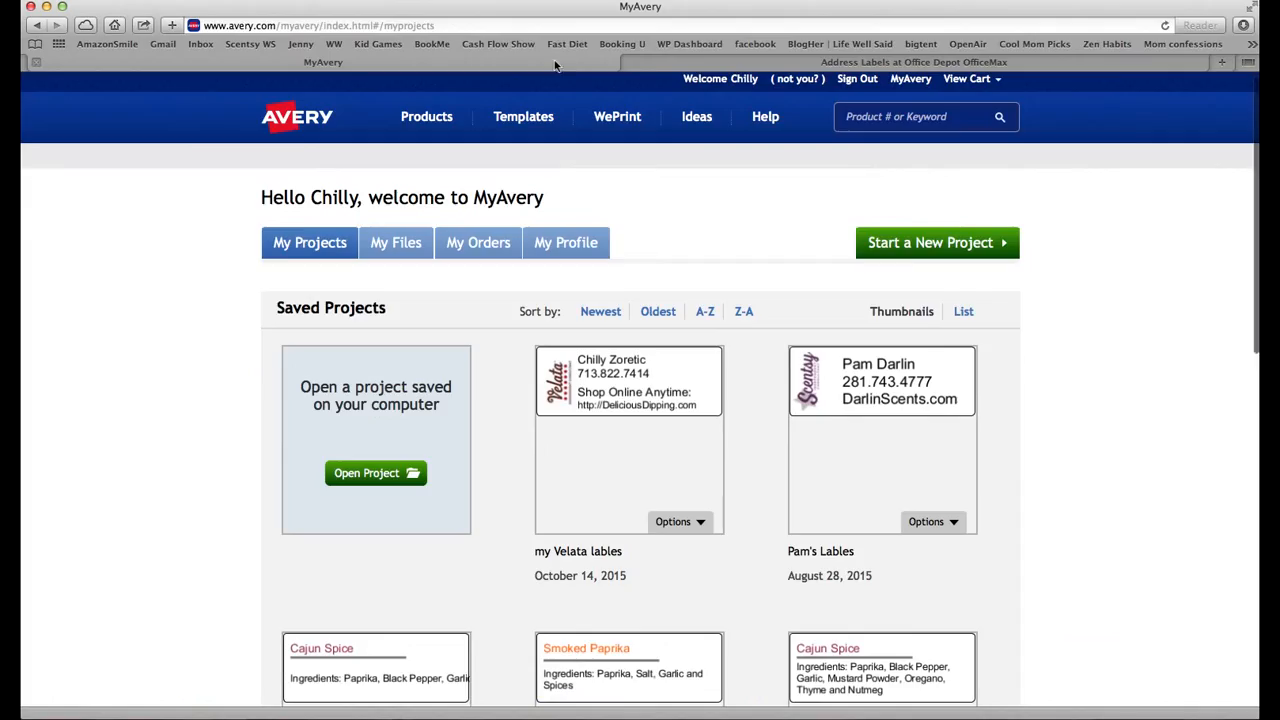
pyautogui.click(425, 118)
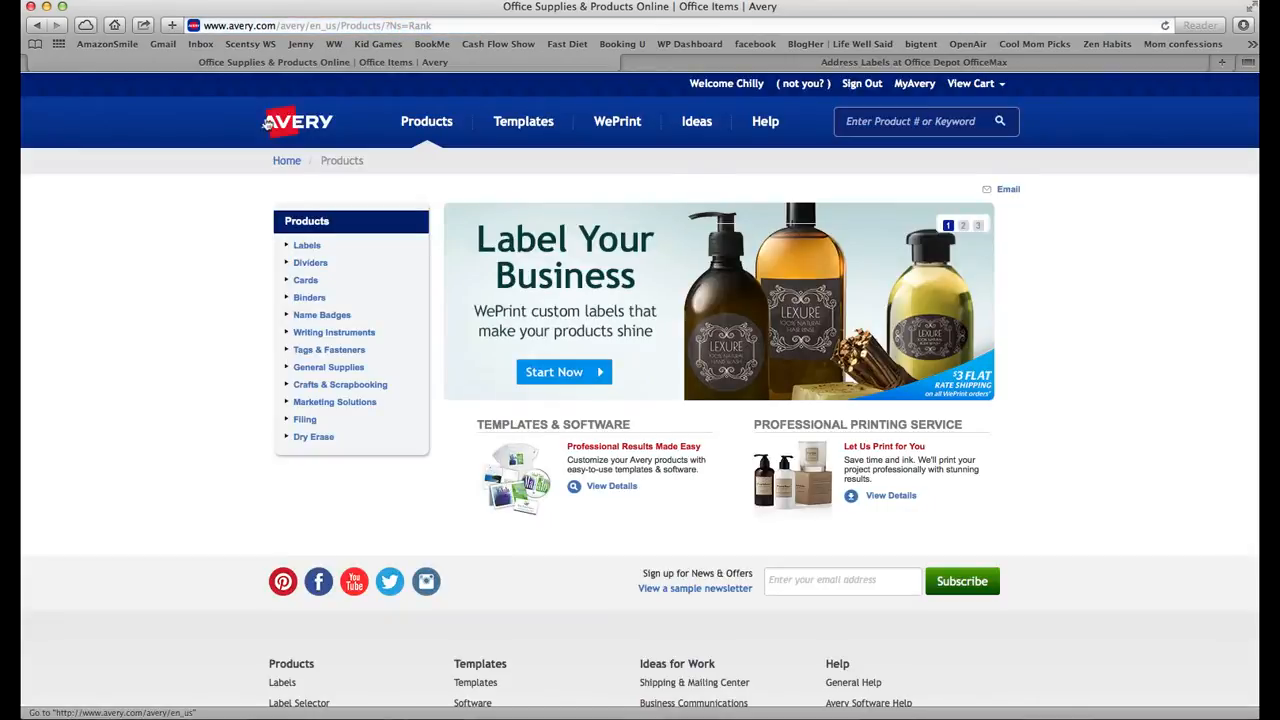
# - Search Avery products for product number 5960
pyautogui.click(866, 124)
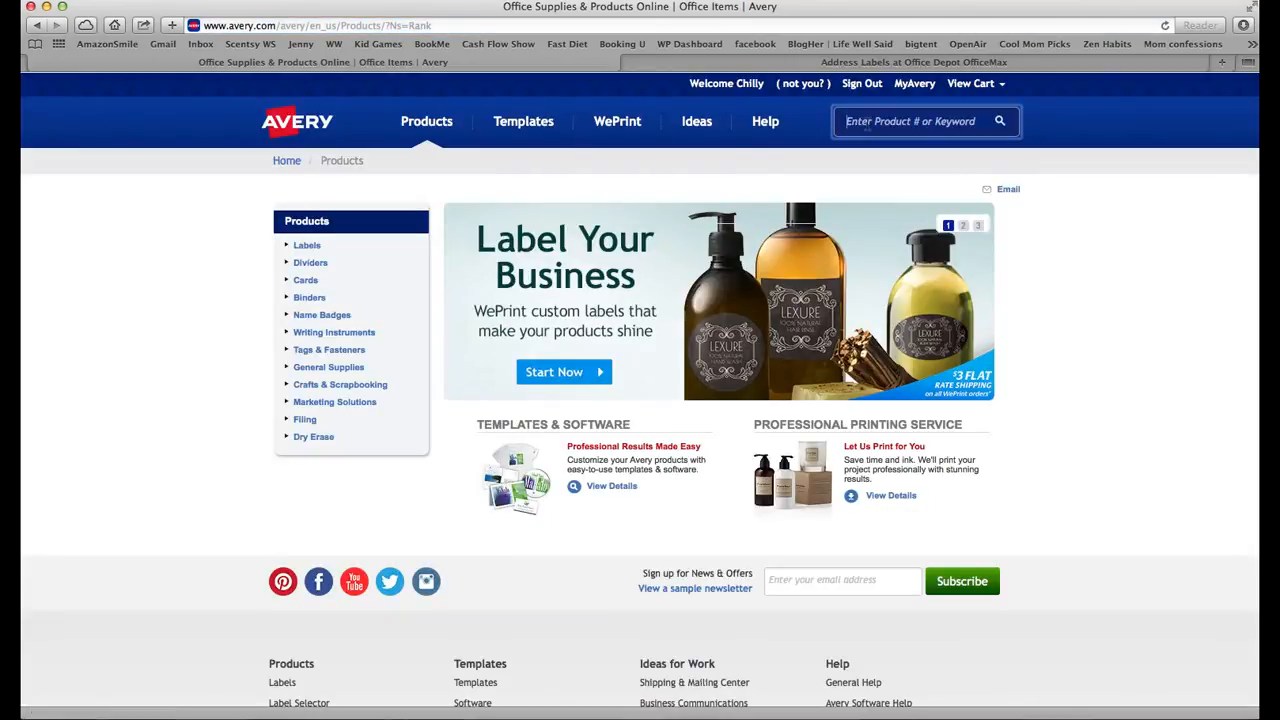
pyautogui.write('5960')
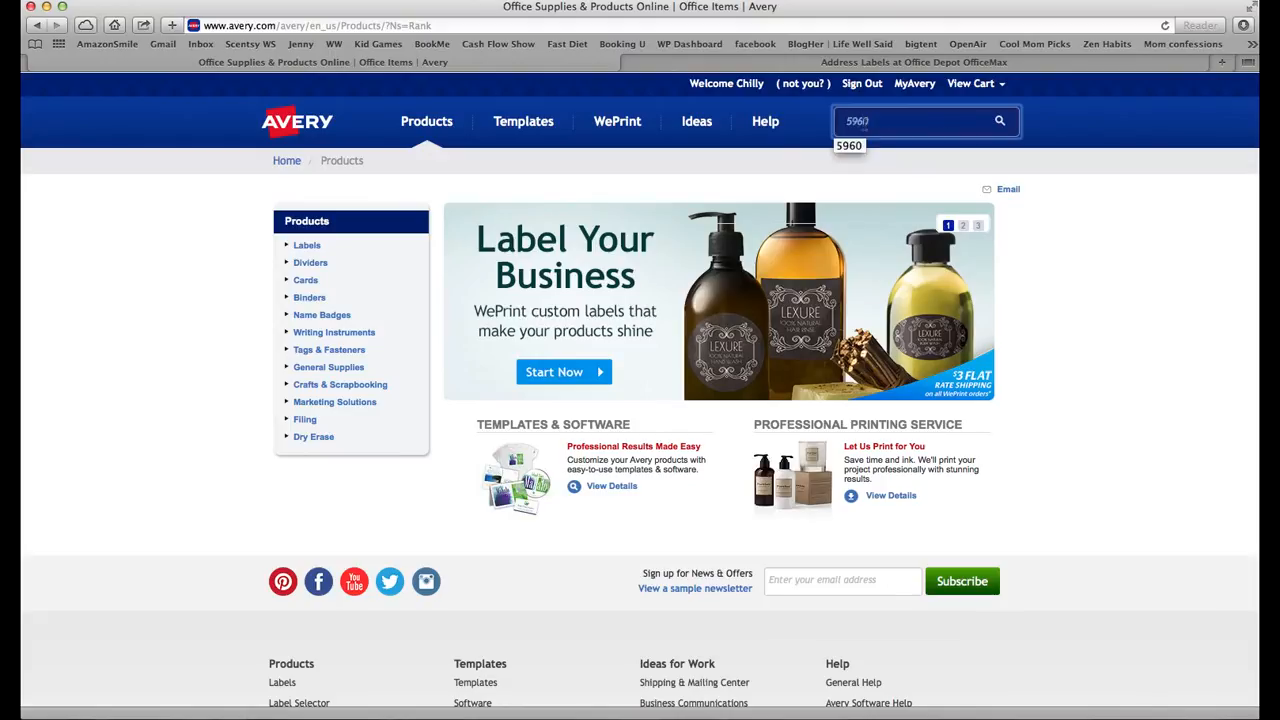
pyautogui.press('Return')
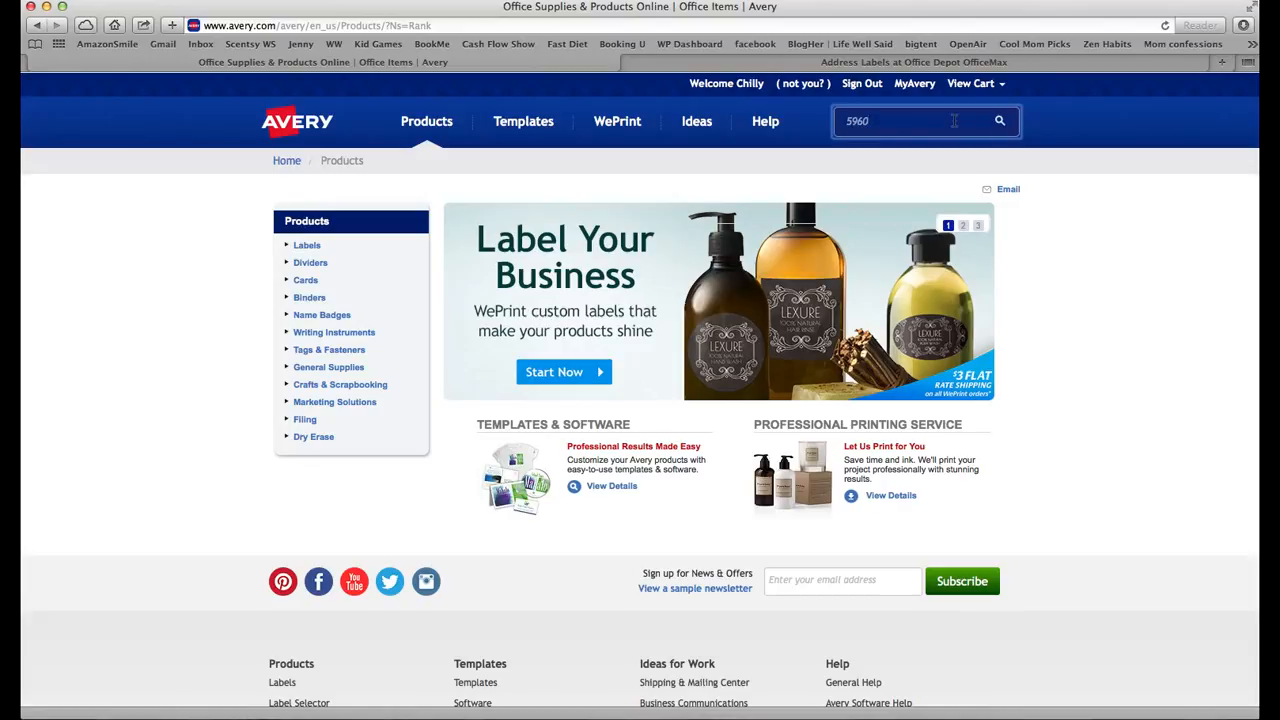
pyautogui.press('Return')
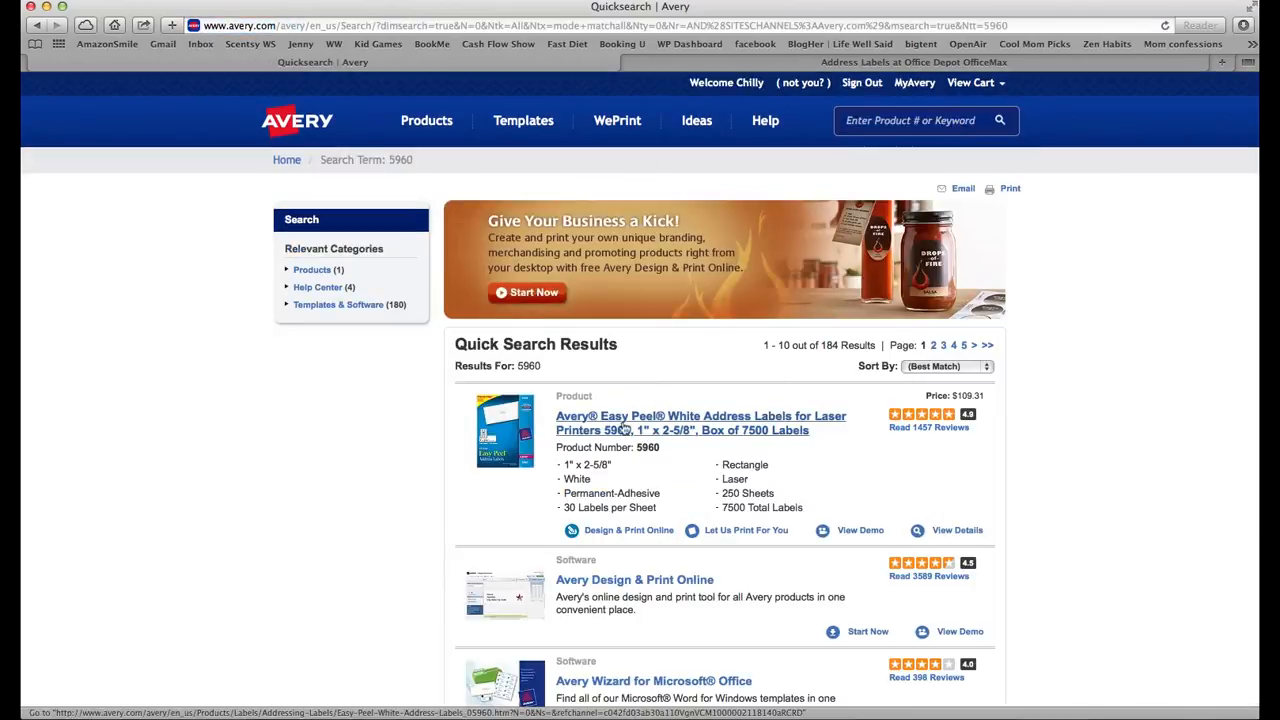
# - Start Design & Print Online for the 5960 Easy Peel white address labels
pyautogui.moveTo(490, 428)
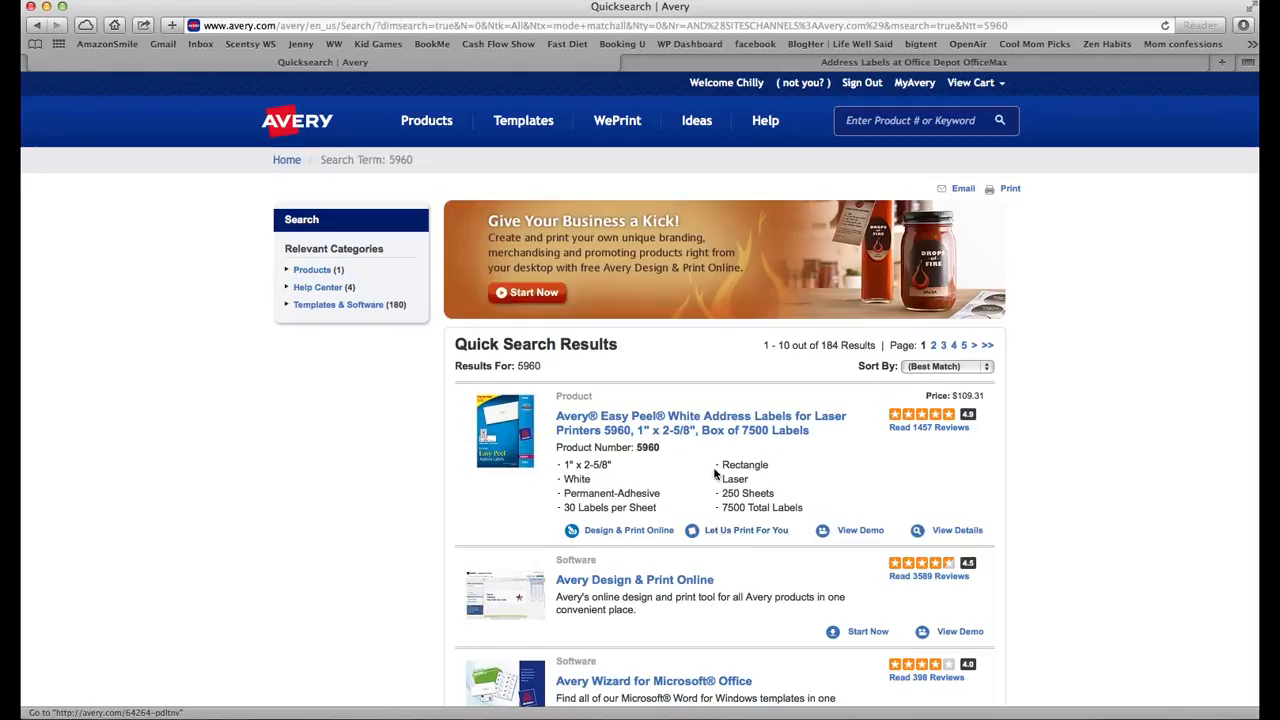
pyautogui.click(624, 537)
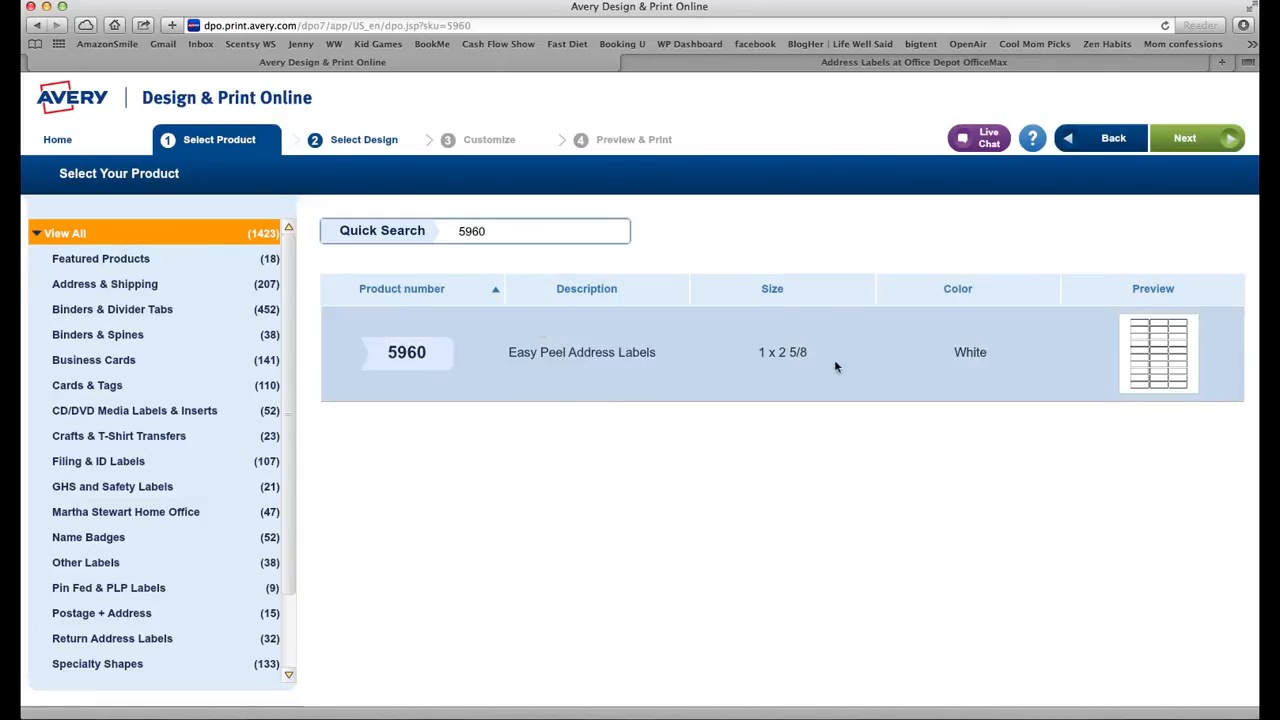
# - Select the 5960 Easy Peel address labels with a blank design and continue to Customize
pyautogui.click(789, 356)
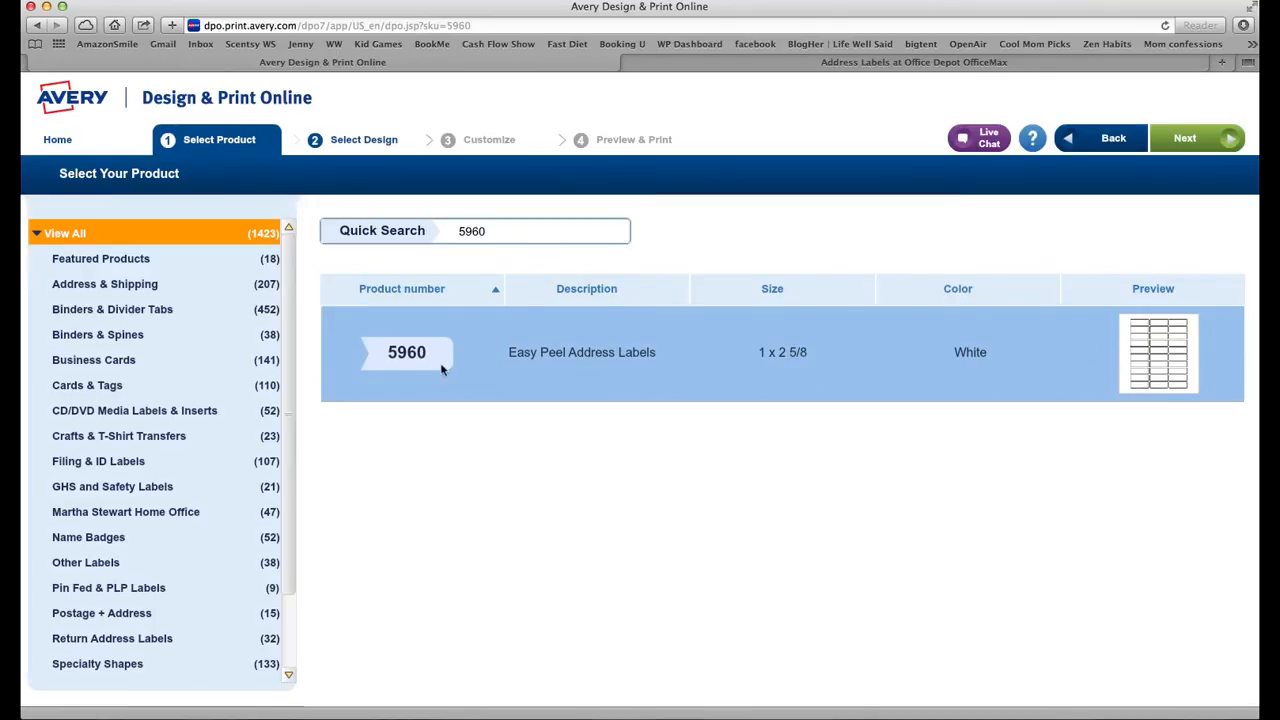
pyautogui.click(1193, 146)
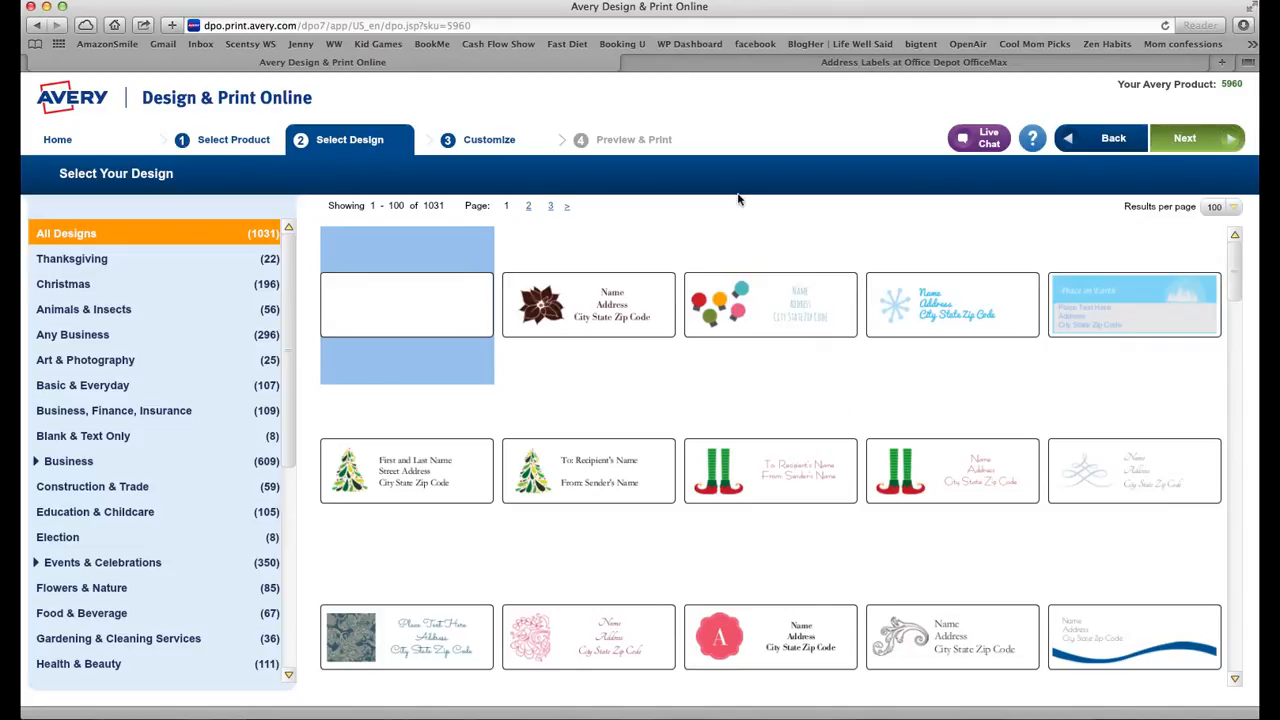
pyautogui.click(1190, 140)
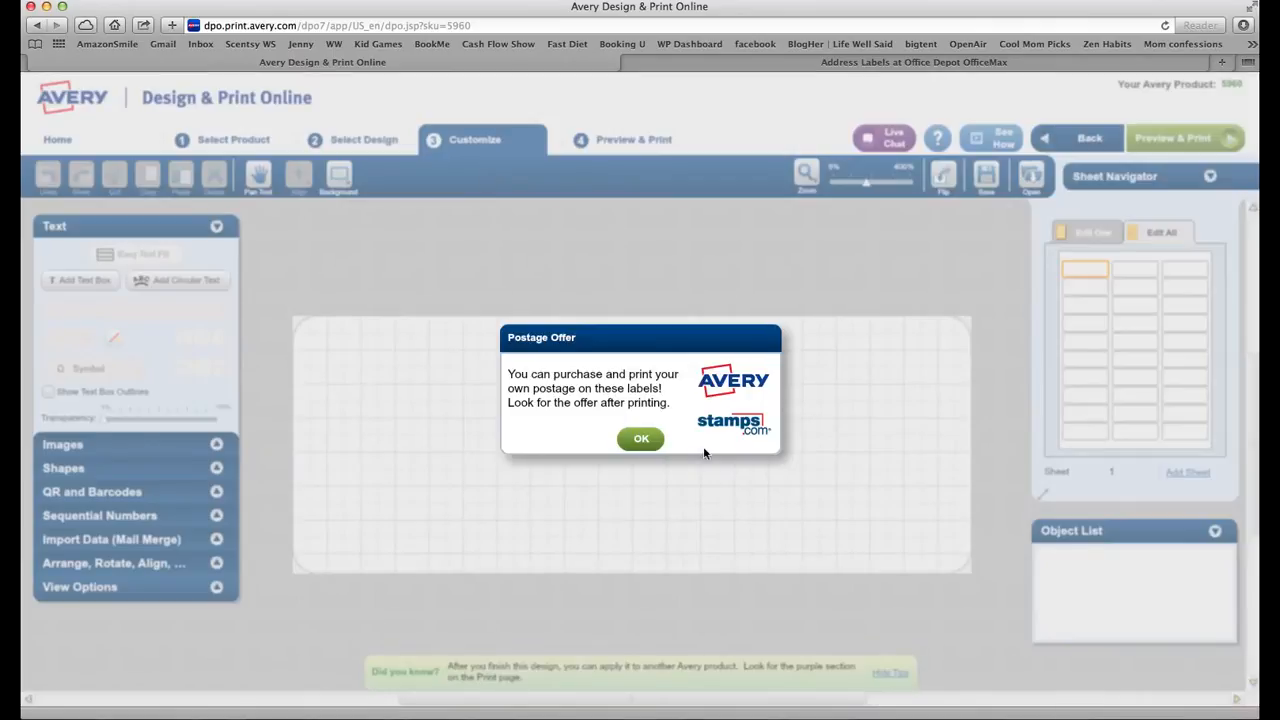
# - Dismiss the postage offer and open the computer file picker from Images > Add Image
pyautogui.click(641, 440)
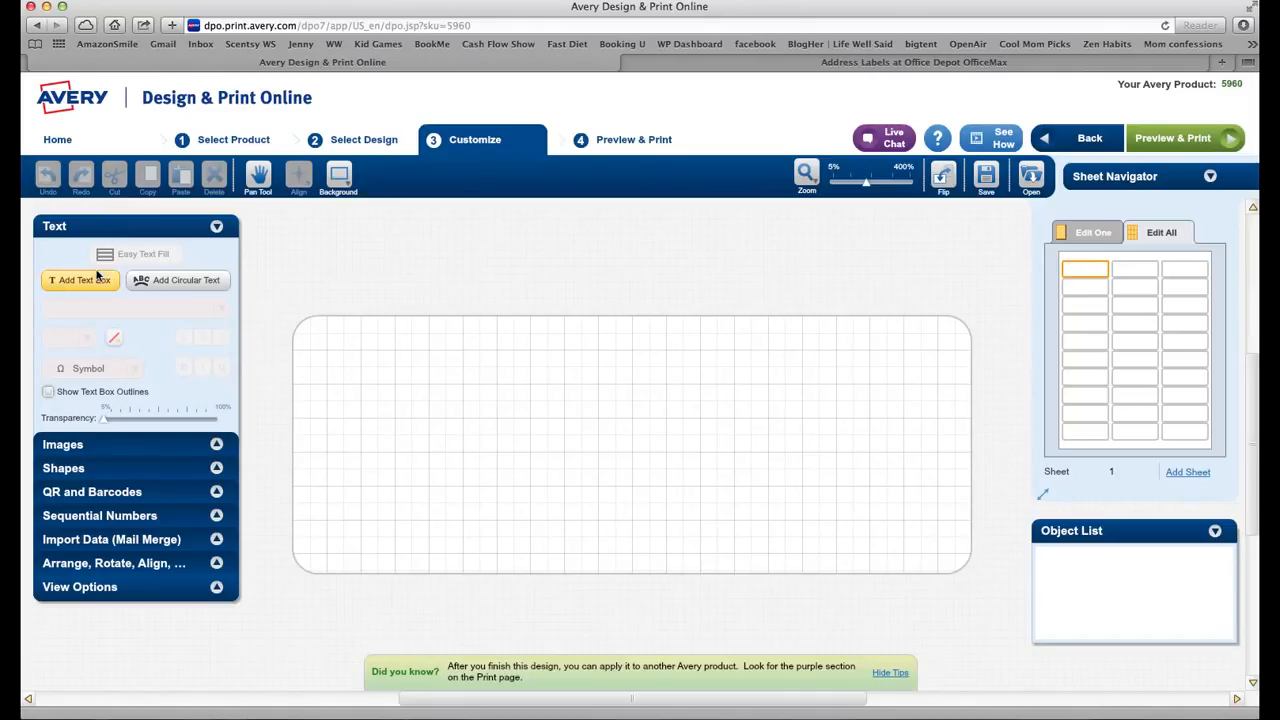
pyautogui.click(218, 444)
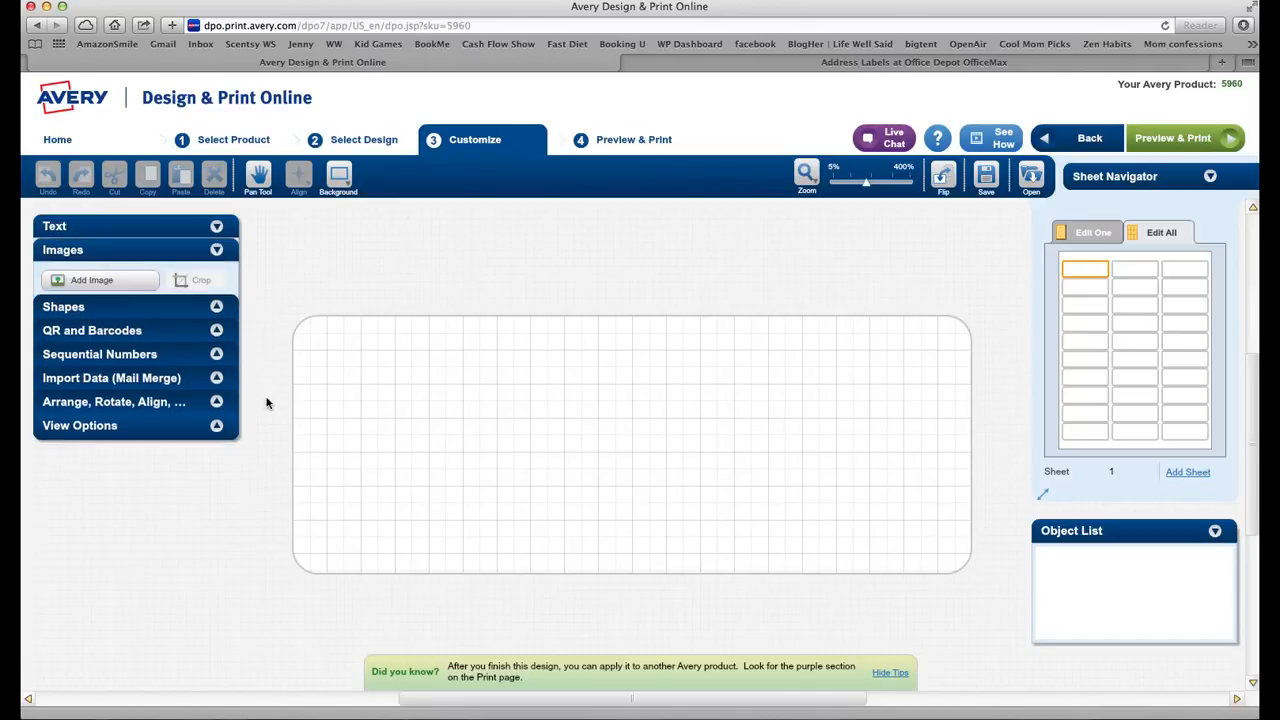
pyautogui.click(160, 281)
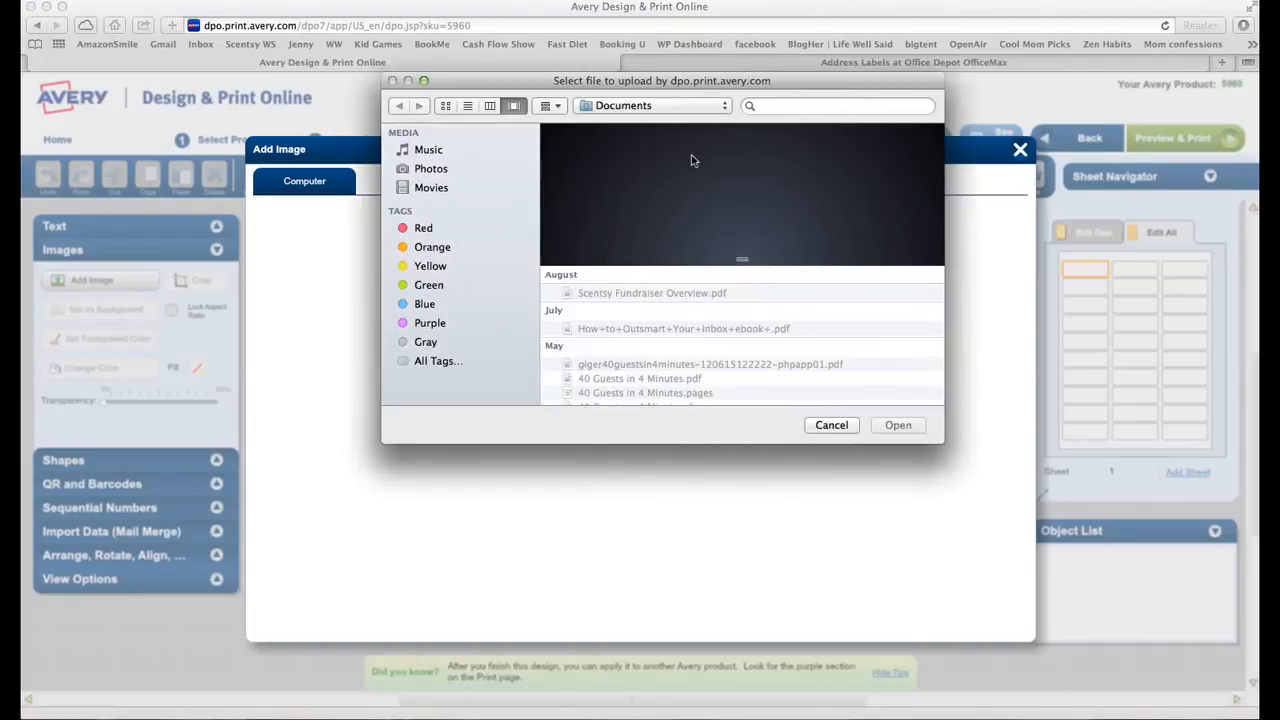
# - Insert the Scentsy logo on the label, widen it slightly, and select the text box
pyautogui.click(804, 107)
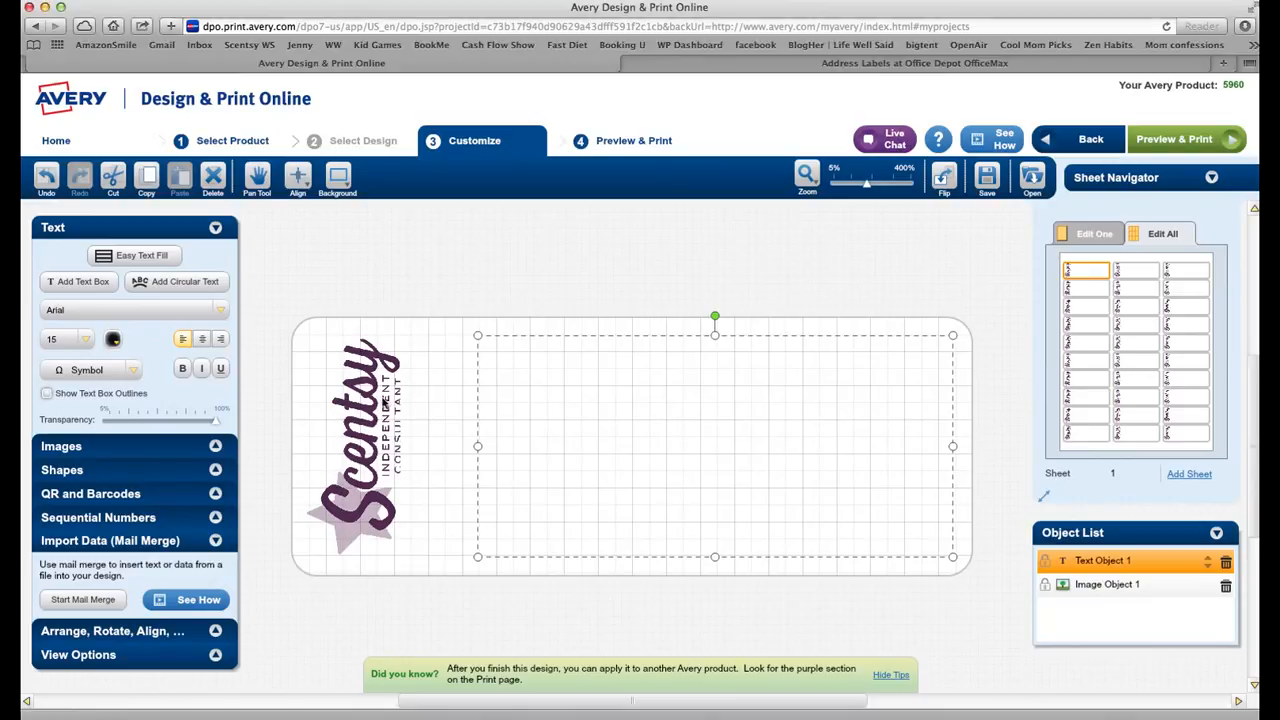
pyautogui.click(357, 405)
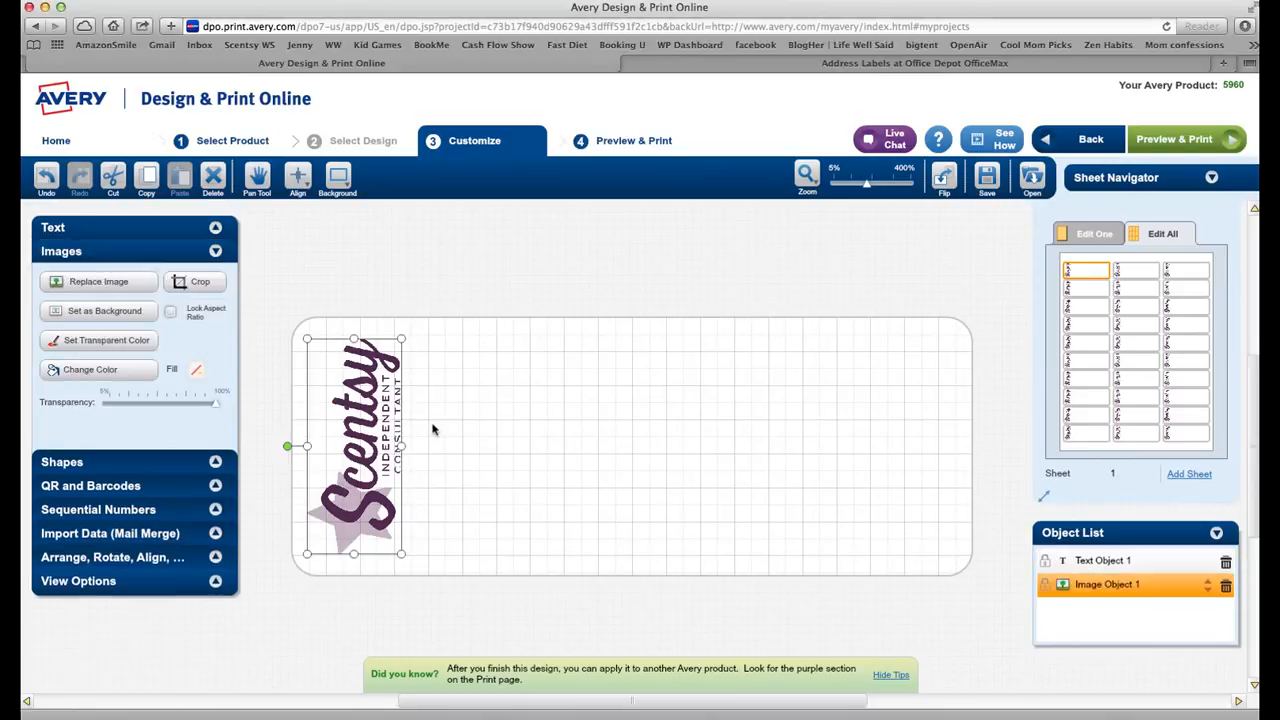
pyautogui.moveTo(400, 445); pyautogui.dragTo(413, 445)
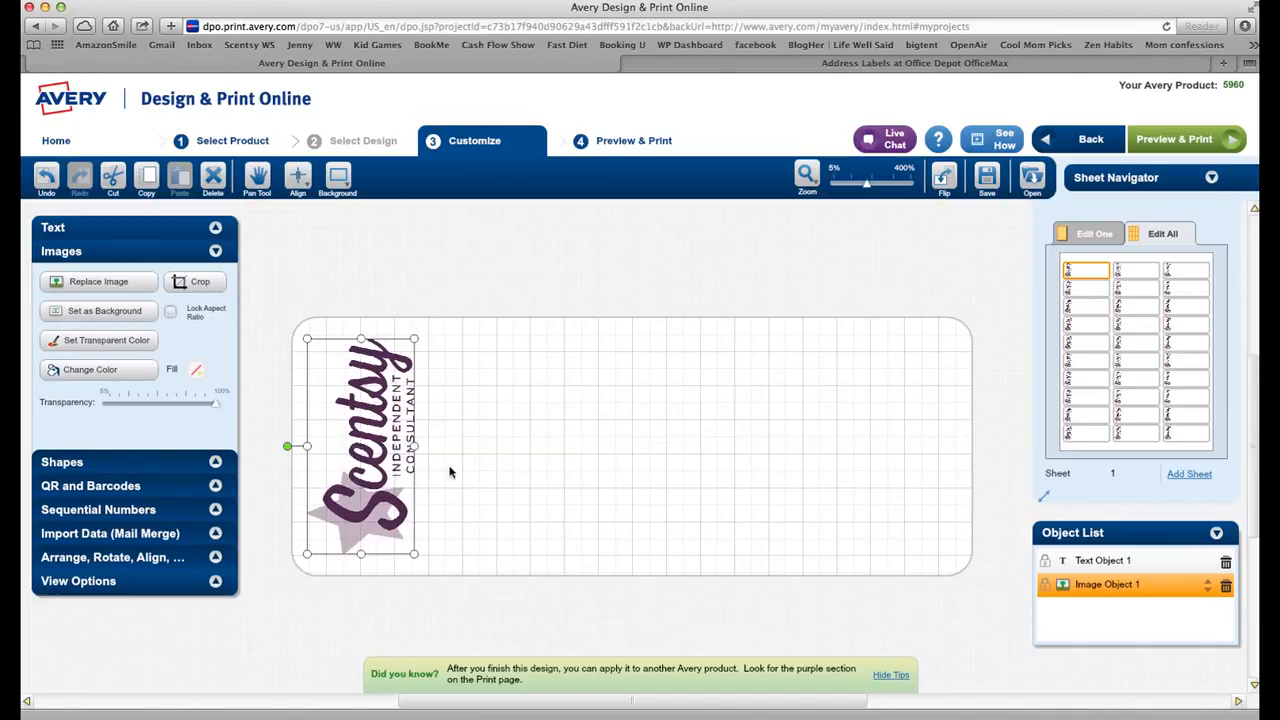
pyautogui.click(694, 434)
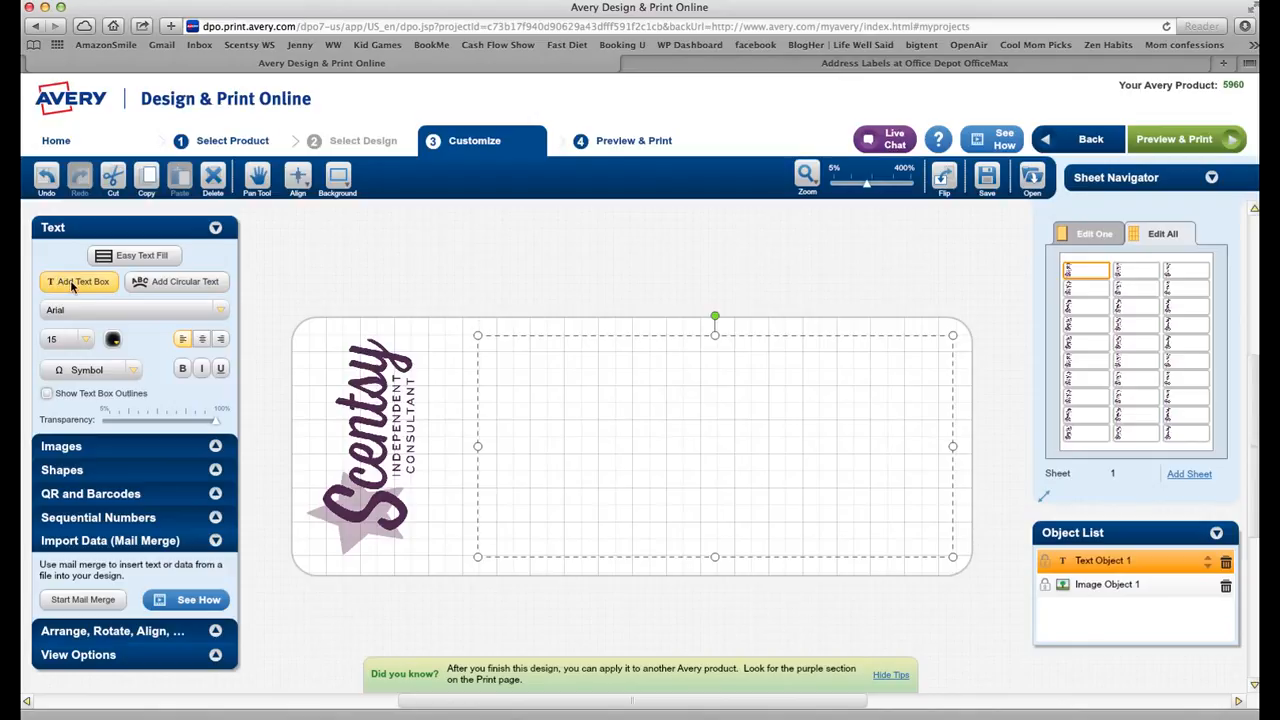
# - Type the consultant's name and, on a second line, her phone number in the text box
pyautogui.click(525, 353)
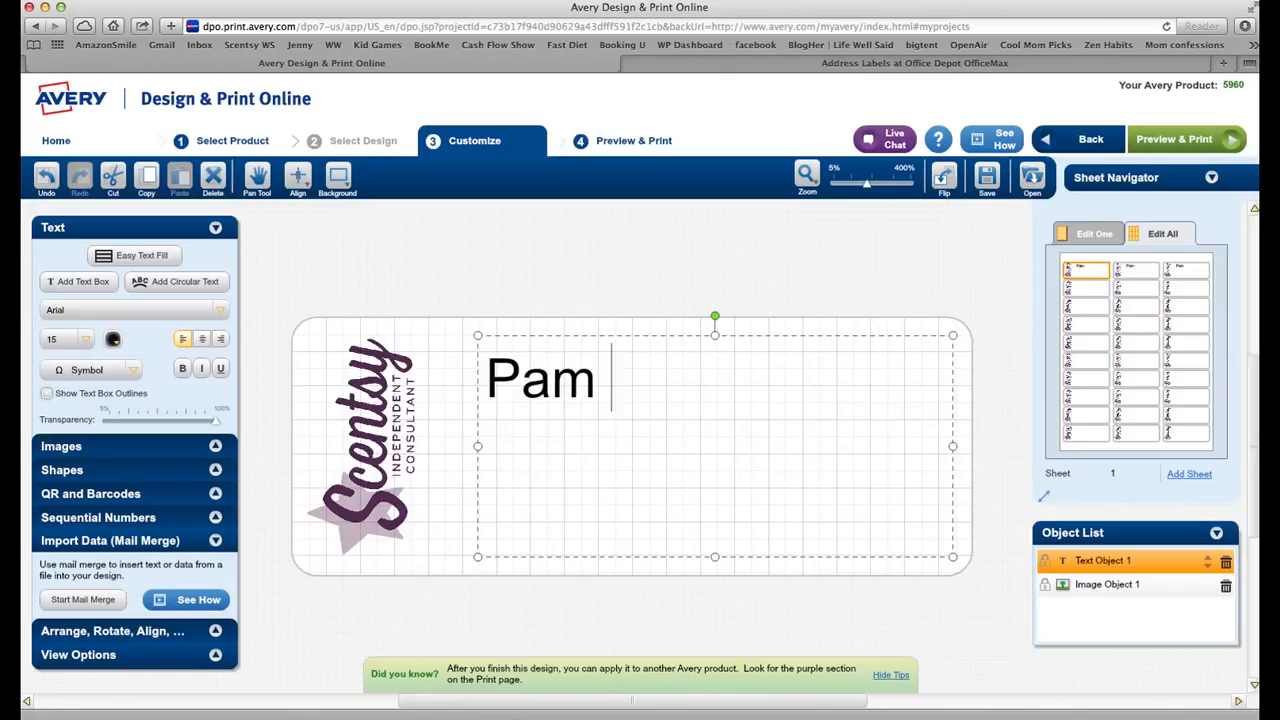
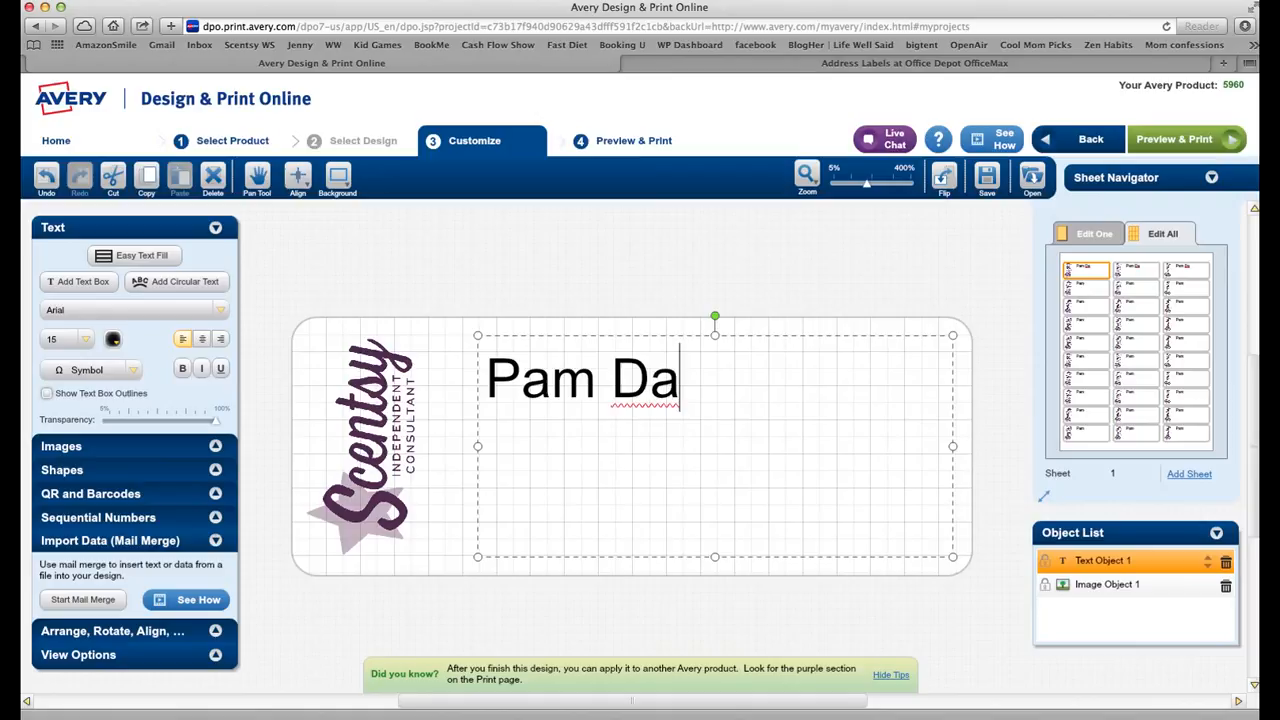
pyautogui.write('r')
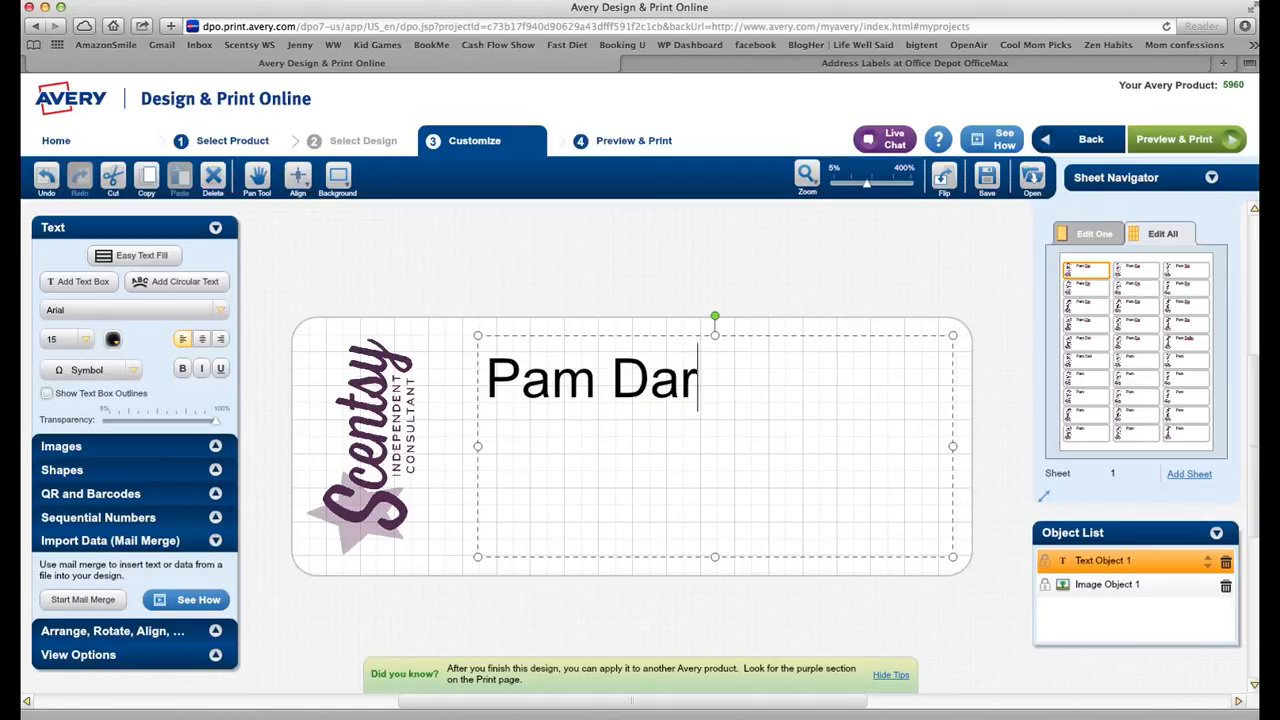
pyautogui.write('lin')
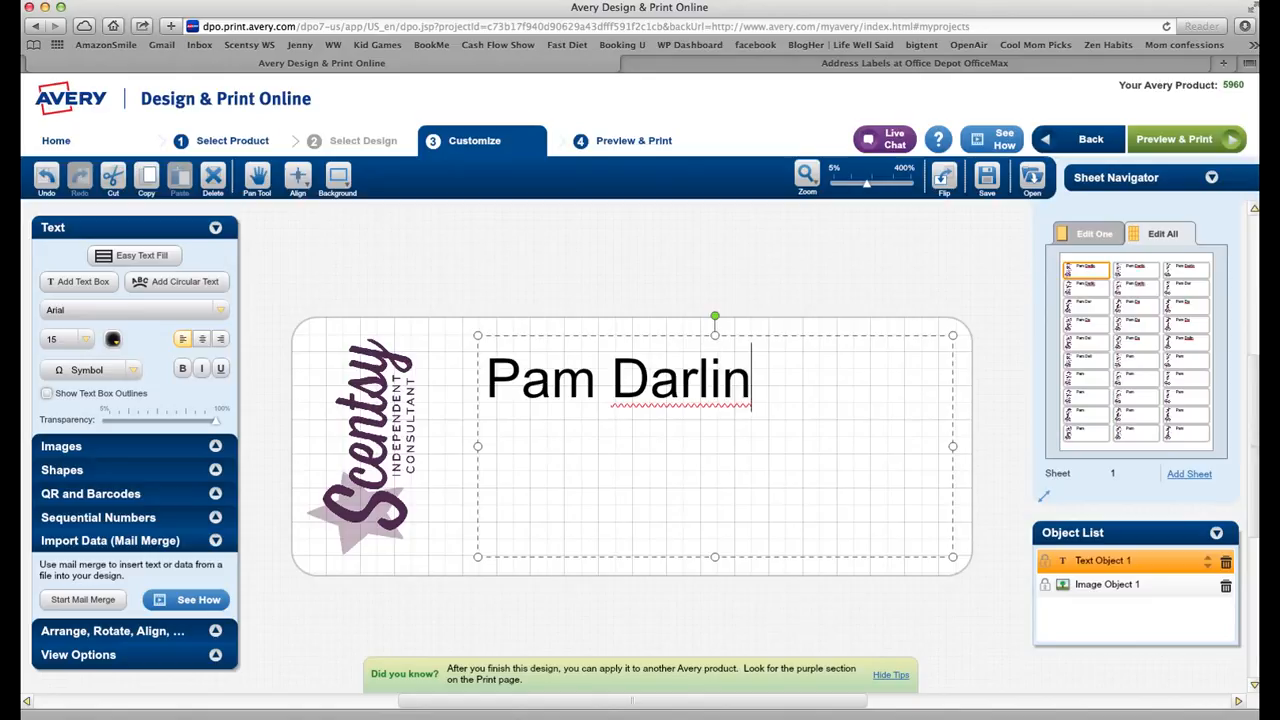
pyautogui.press('Return')
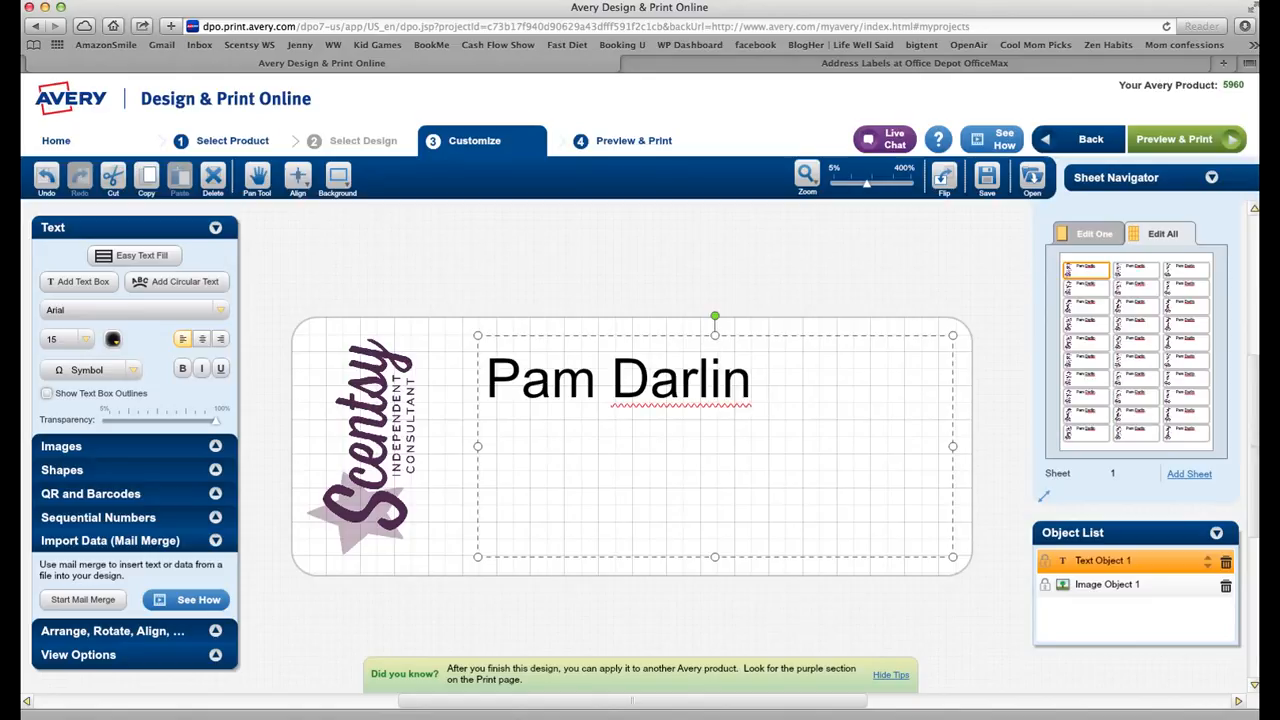
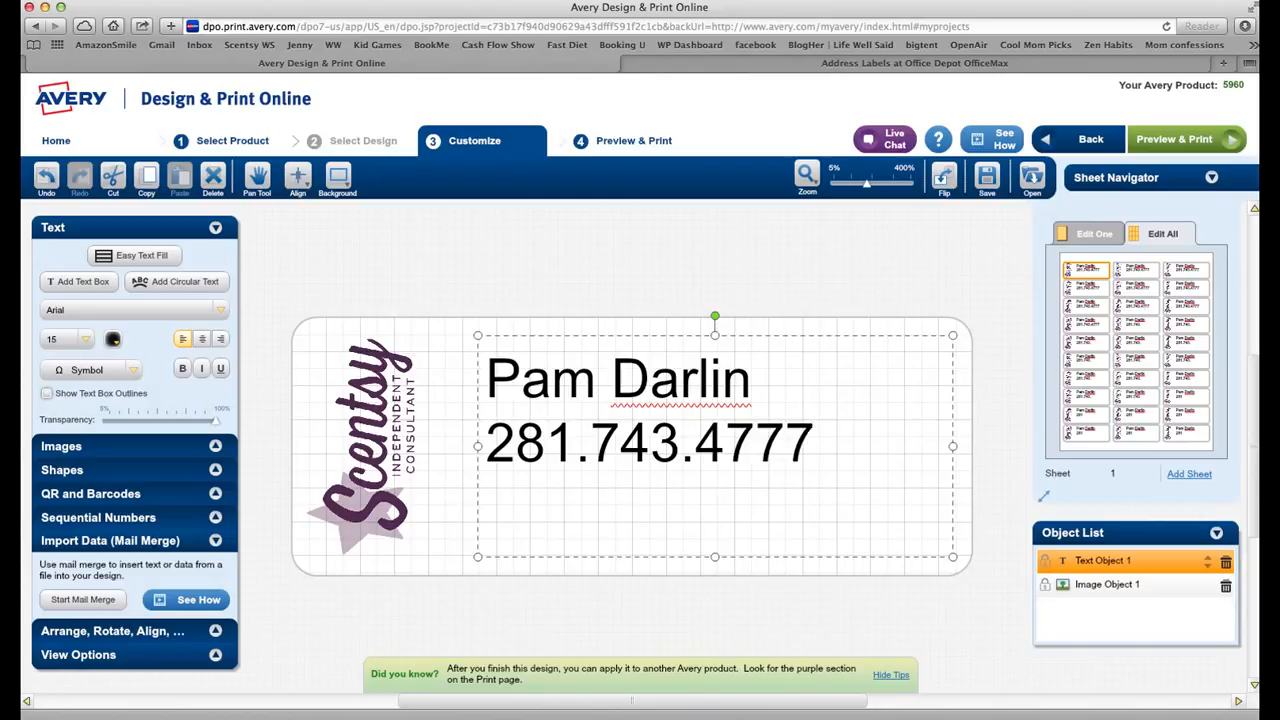
# - Add DarlinScents.com as a third line and apply edits to all labels
pyautogui.press('Return')
pyautogui.write('Darlin')
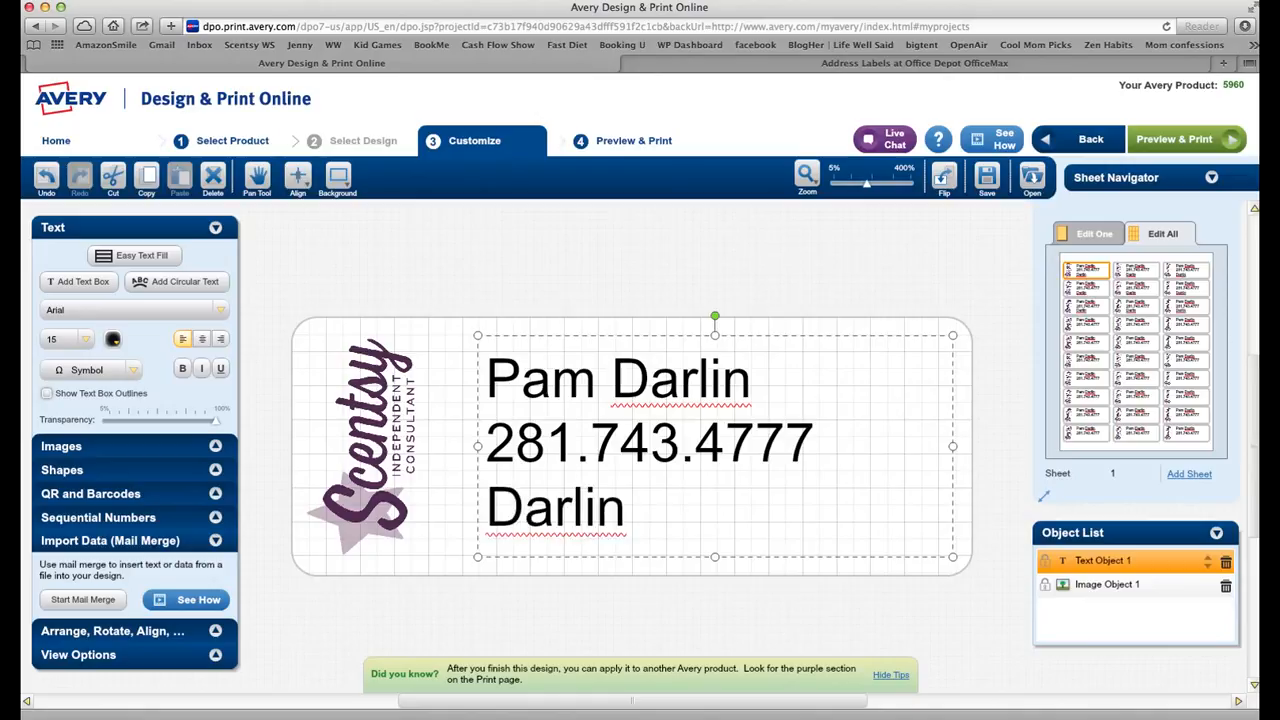
pyautogui.write('Scens')
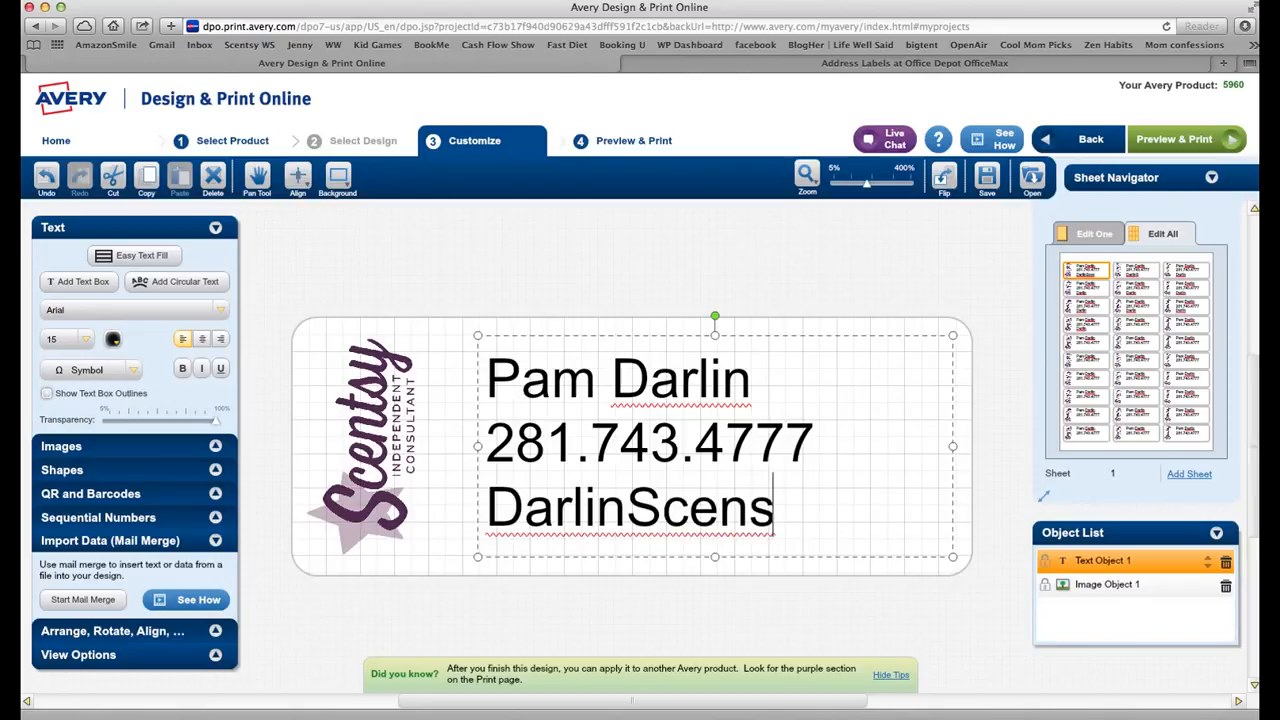
pyautogui.press('BackSpace')
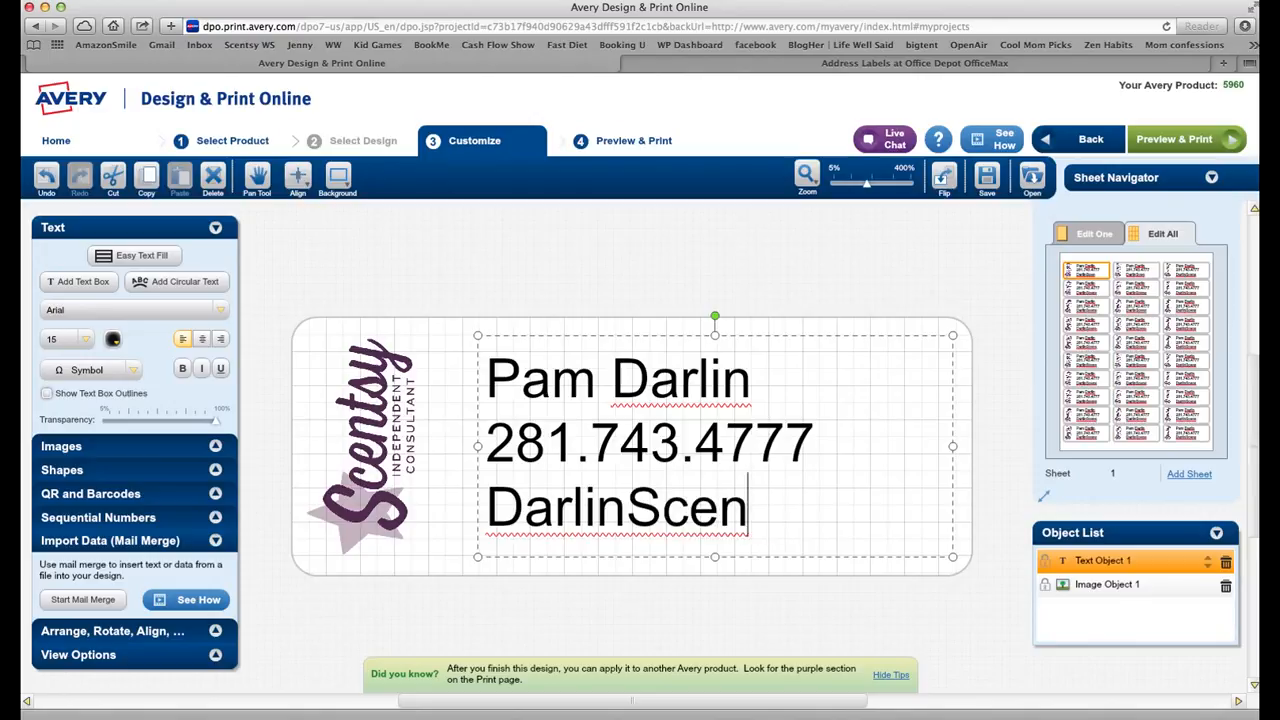
pyautogui.write('ts')
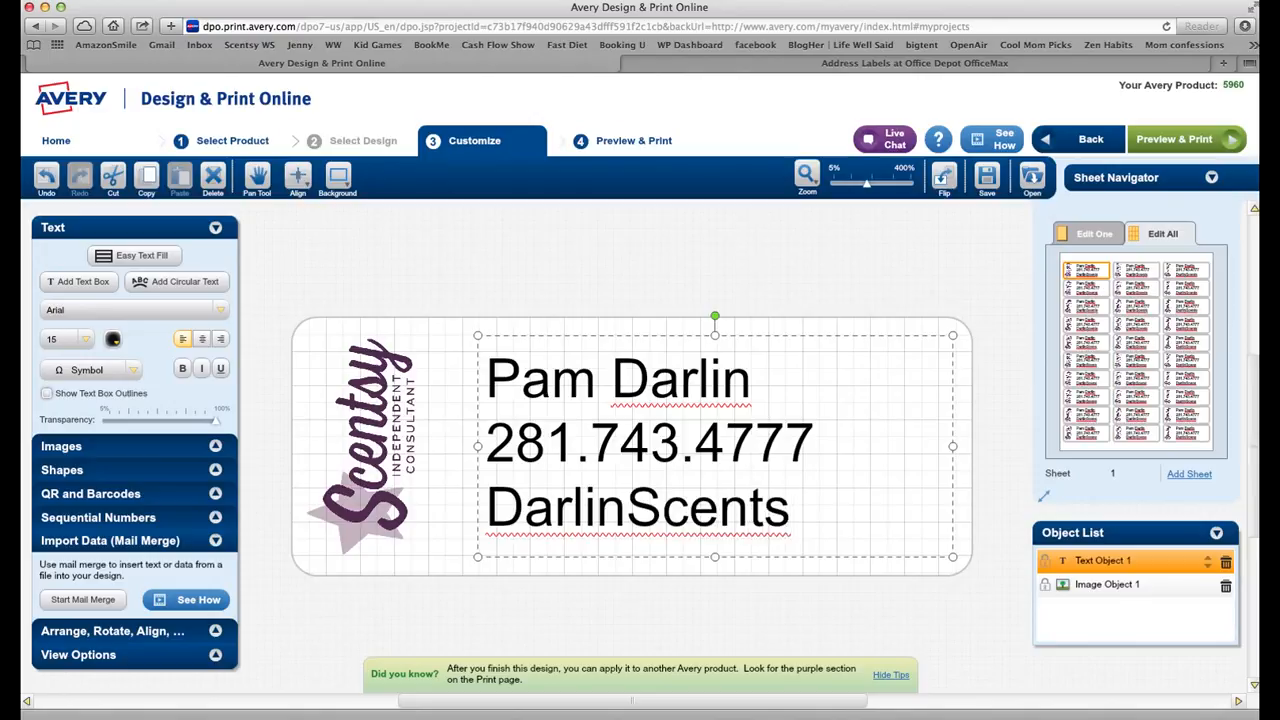
pyautogui.write('.com')
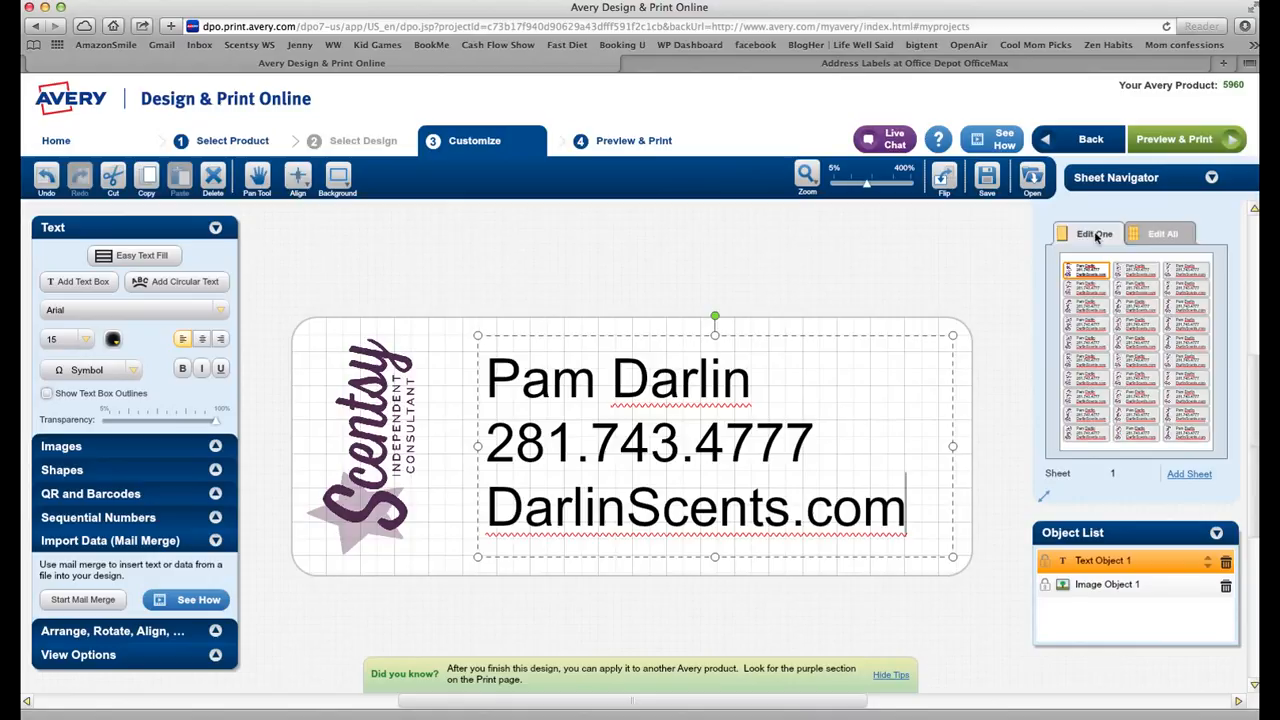
pyautogui.click(1165, 234)
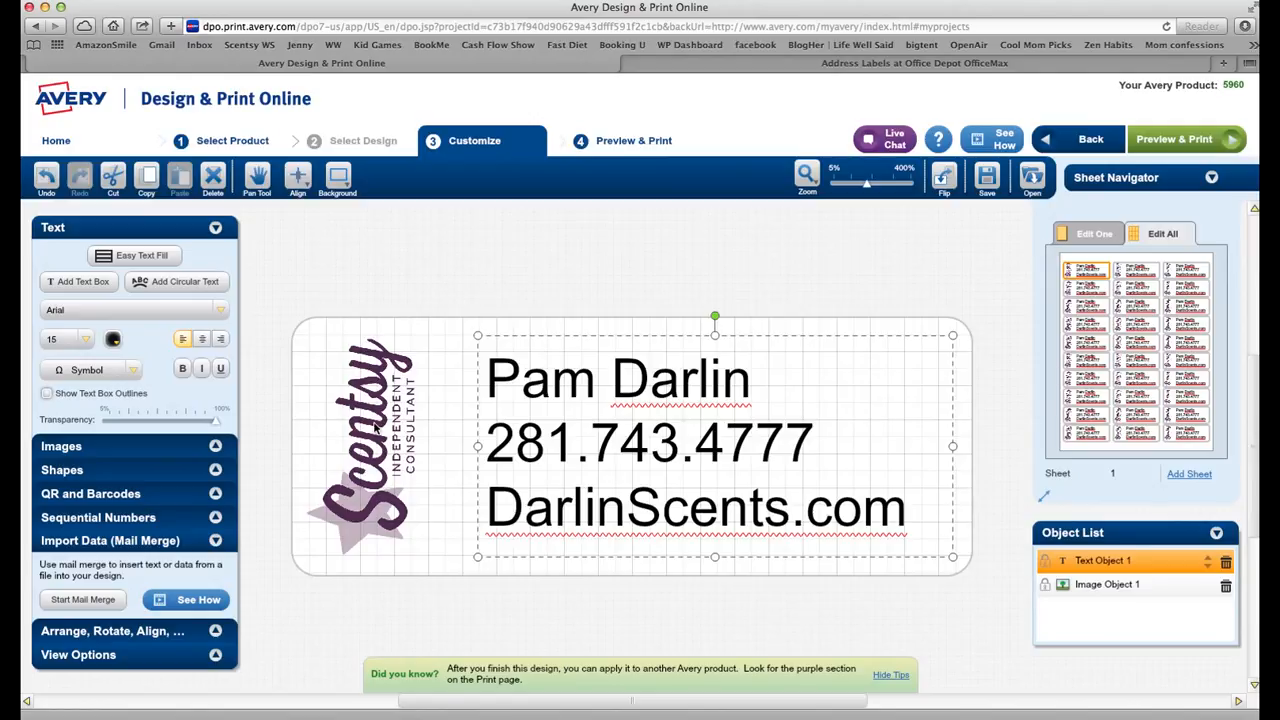
# - Deselect the text box and preview the full sheet of 30 labels
pyautogui.click(460, 564)
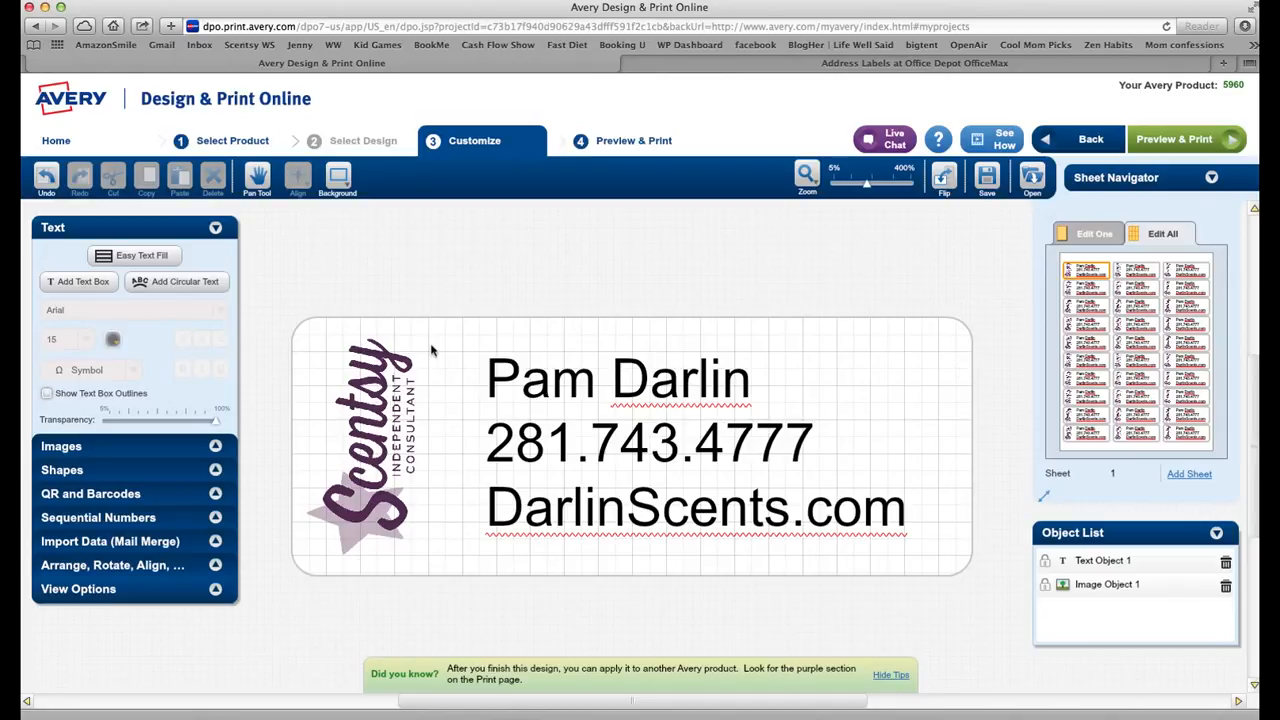
pyautogui.click(1152, 140)
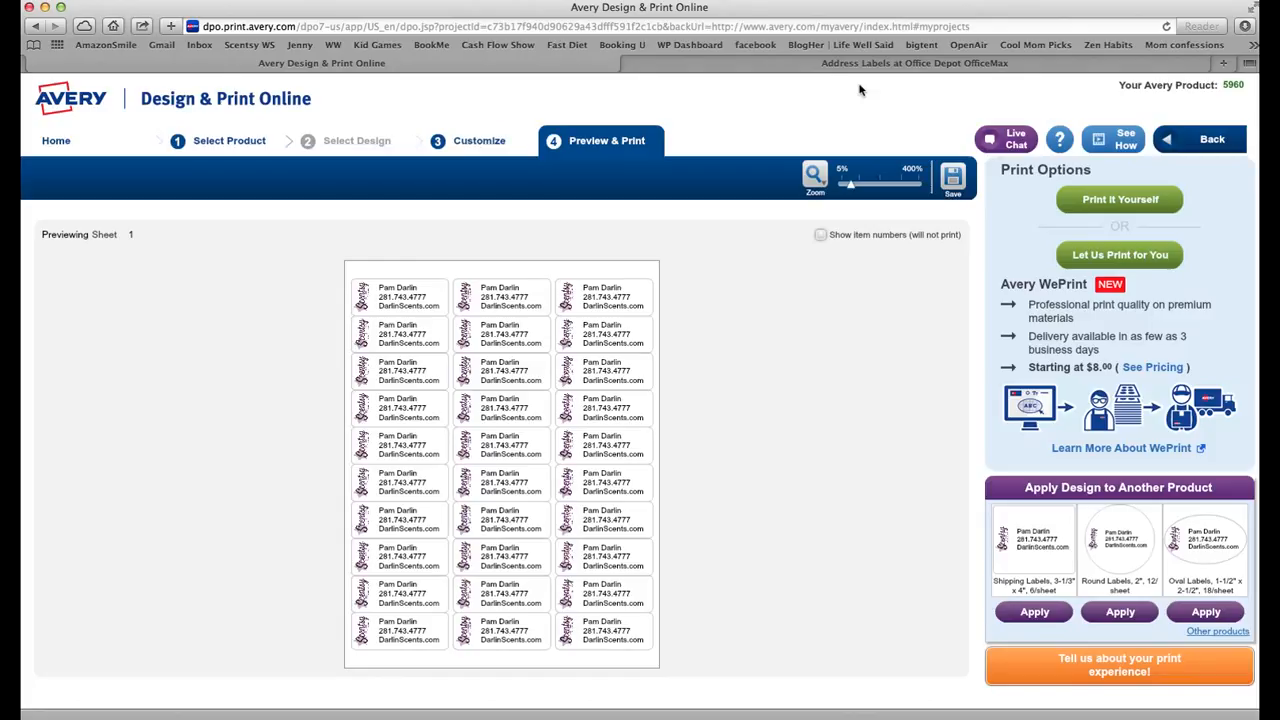
# - Save the label project to the MyAvery account and choose Print It Yourself
pyautogui.click(955, 178)
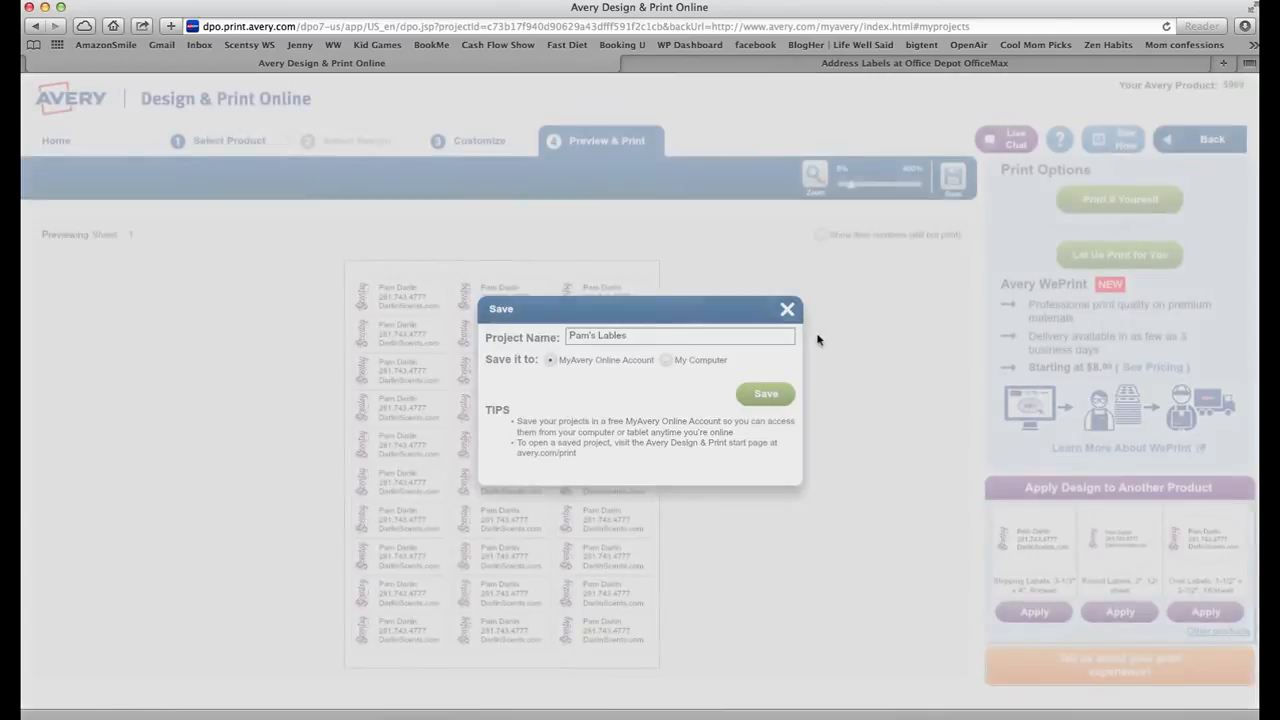
pyautogui.click(641, 440)
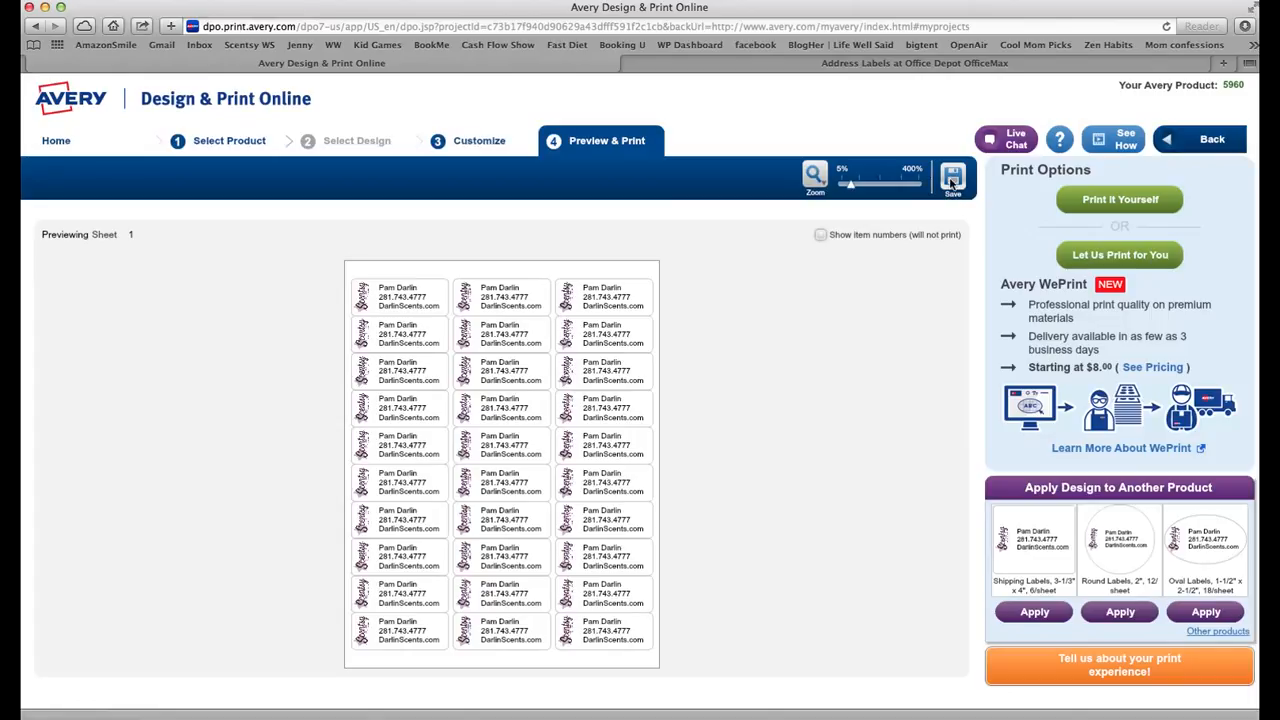
pyautogui.click(1132, 203)
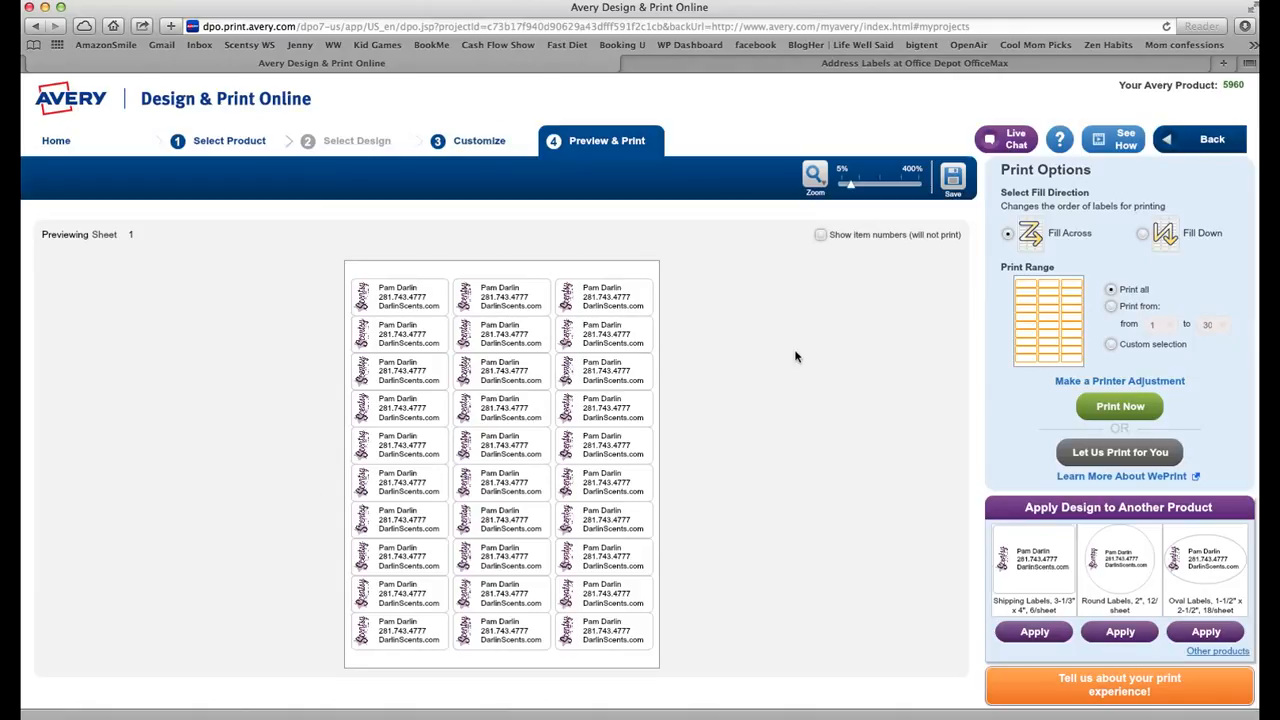
# - Generate the label sheet PDF with Print Now and open it in a new tab
pyautogui.click(1107, 408)
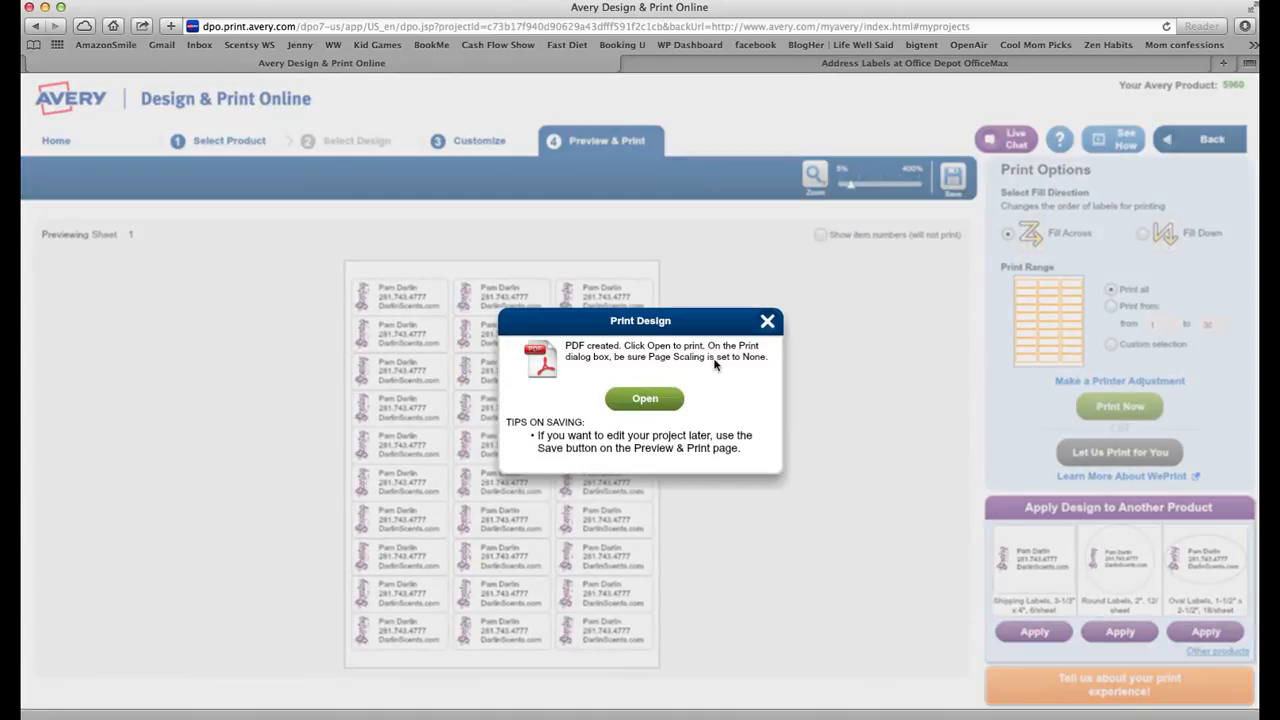
pyautogui.click(662, 399)
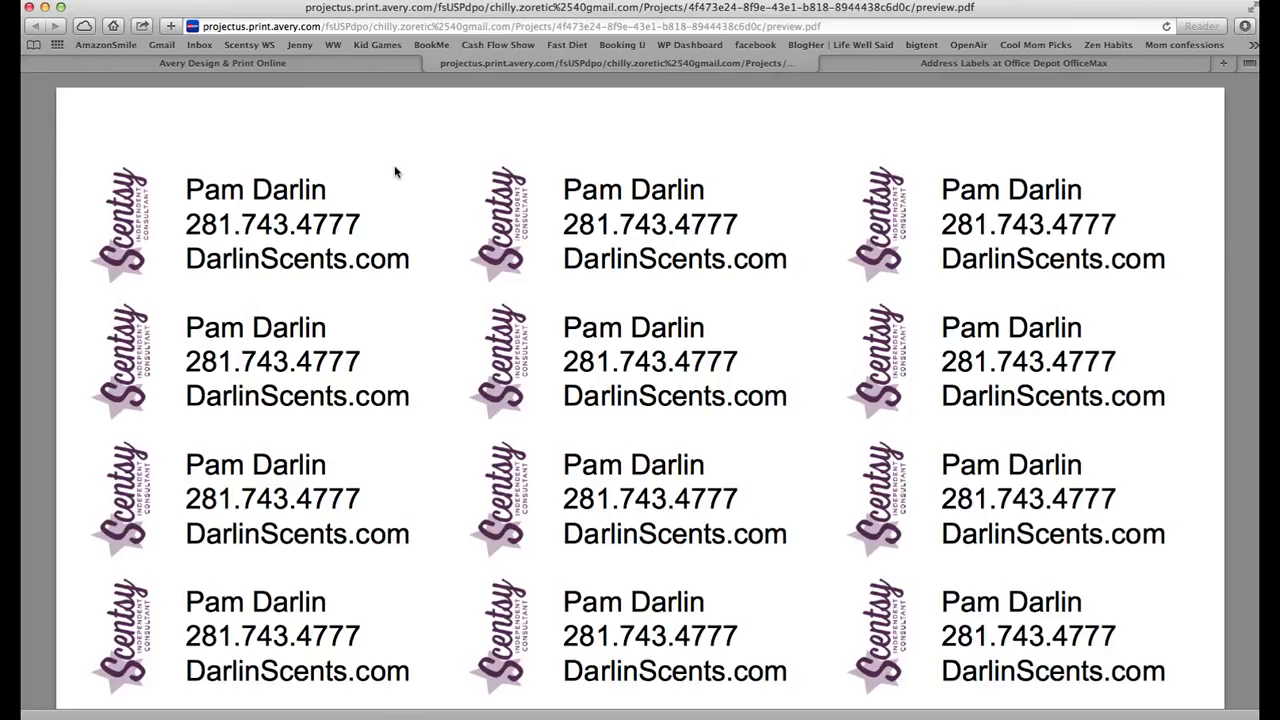
# - Print the label PDF from Safari and close the Office Depot address labels tab
pyautogui.click(93, 0)
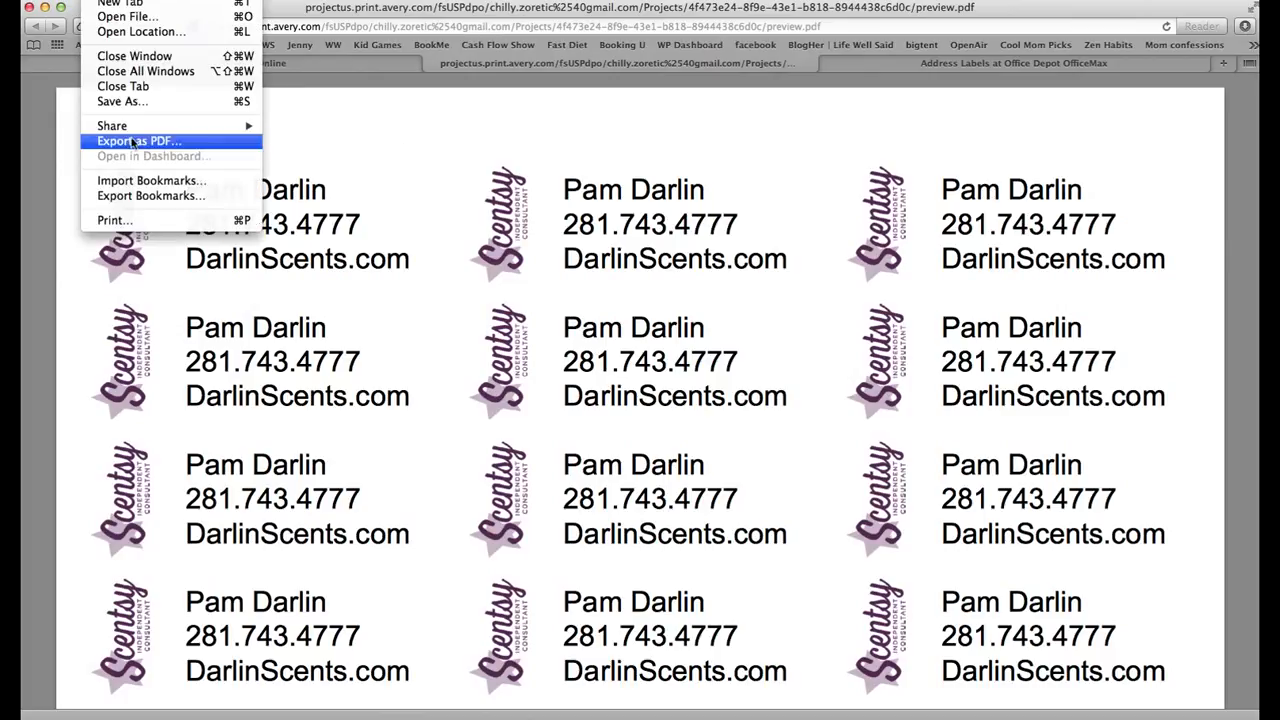
pyautogui.click(131, 220)
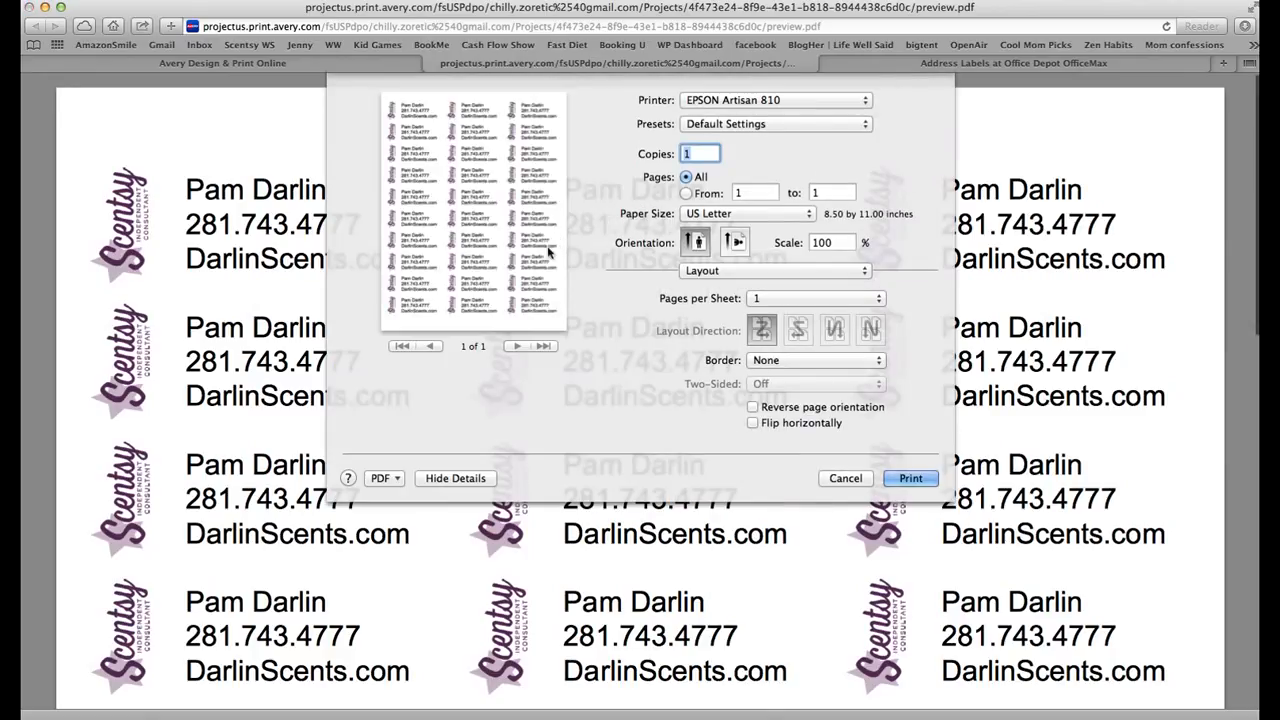
pyautogui.click(910, 478)
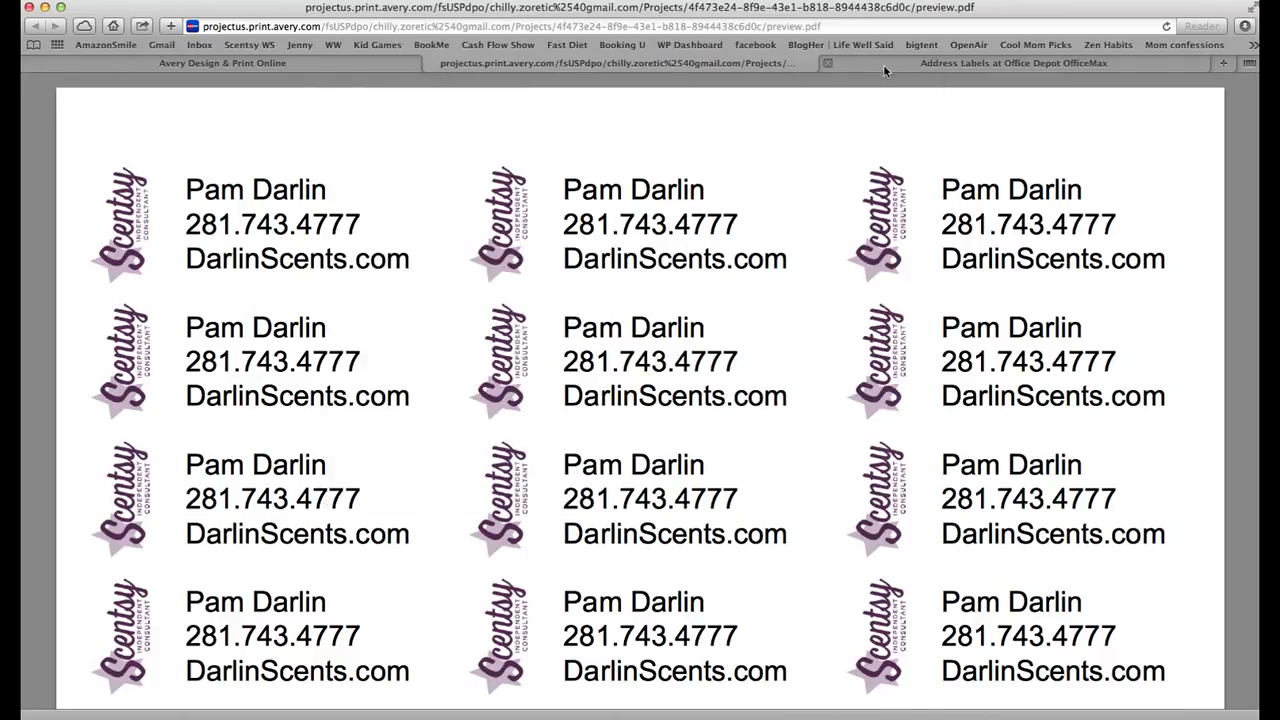
pyautogui.click(830, 63)
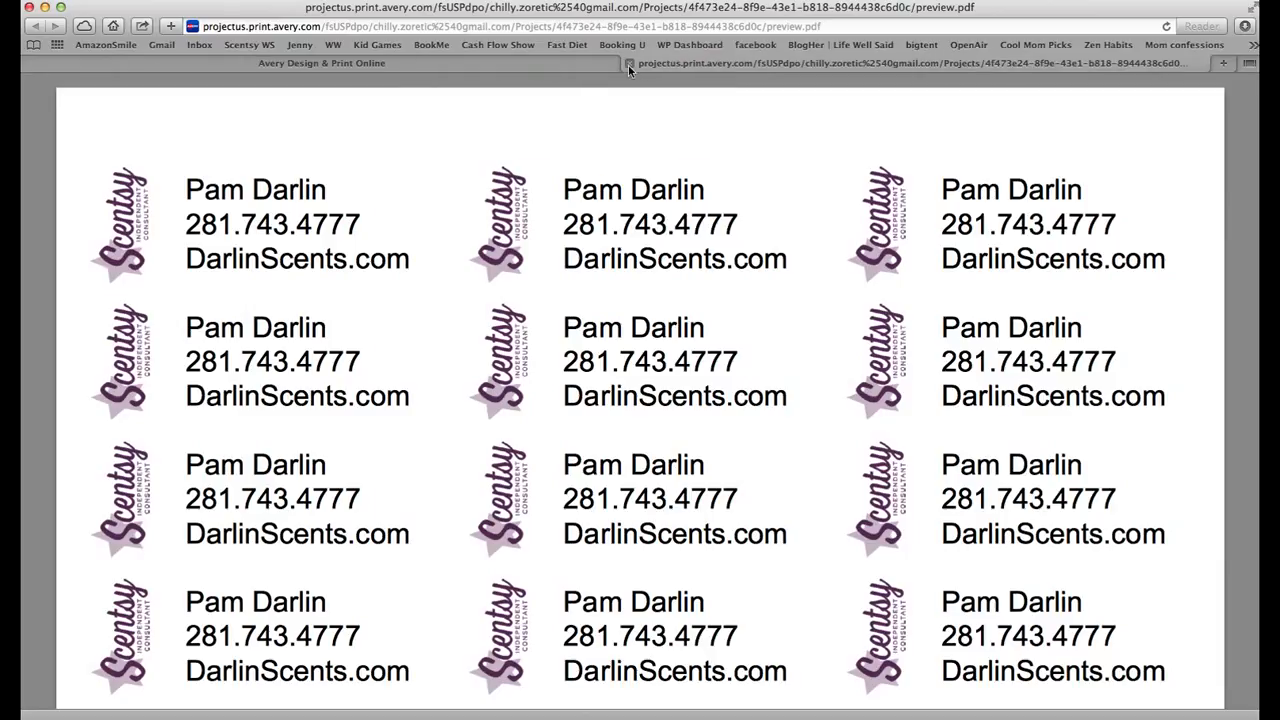
# - Apply a Down 1/16" printer adjustment to the labels and open the regenerated label PDF
pyautogui.click(629, 63)
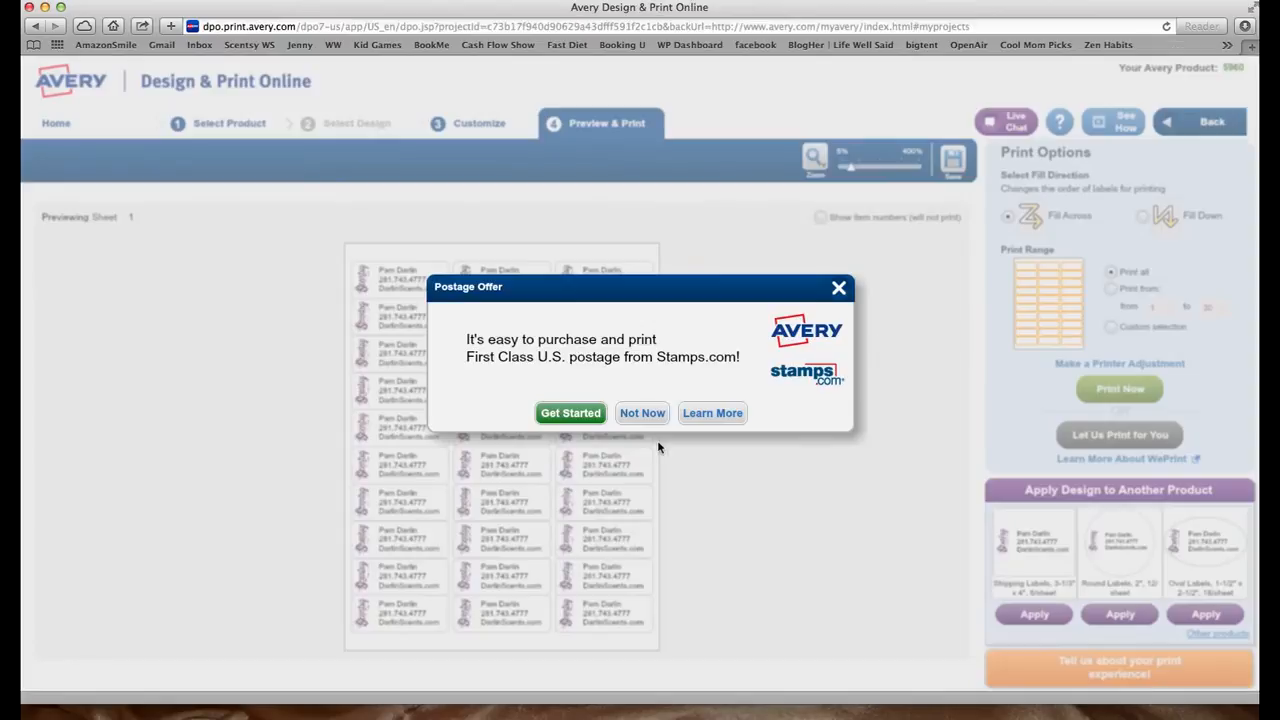
pyautogui.click(838, 288)
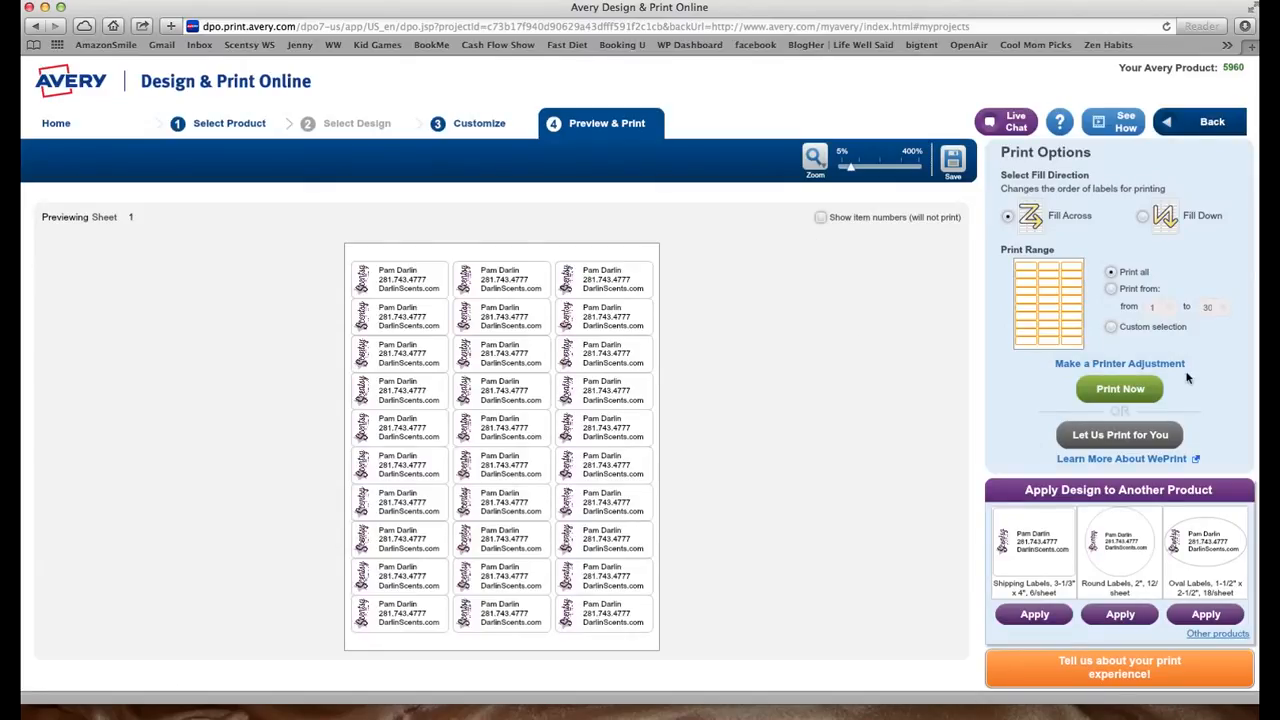
pyautogui.click(1086, 367)
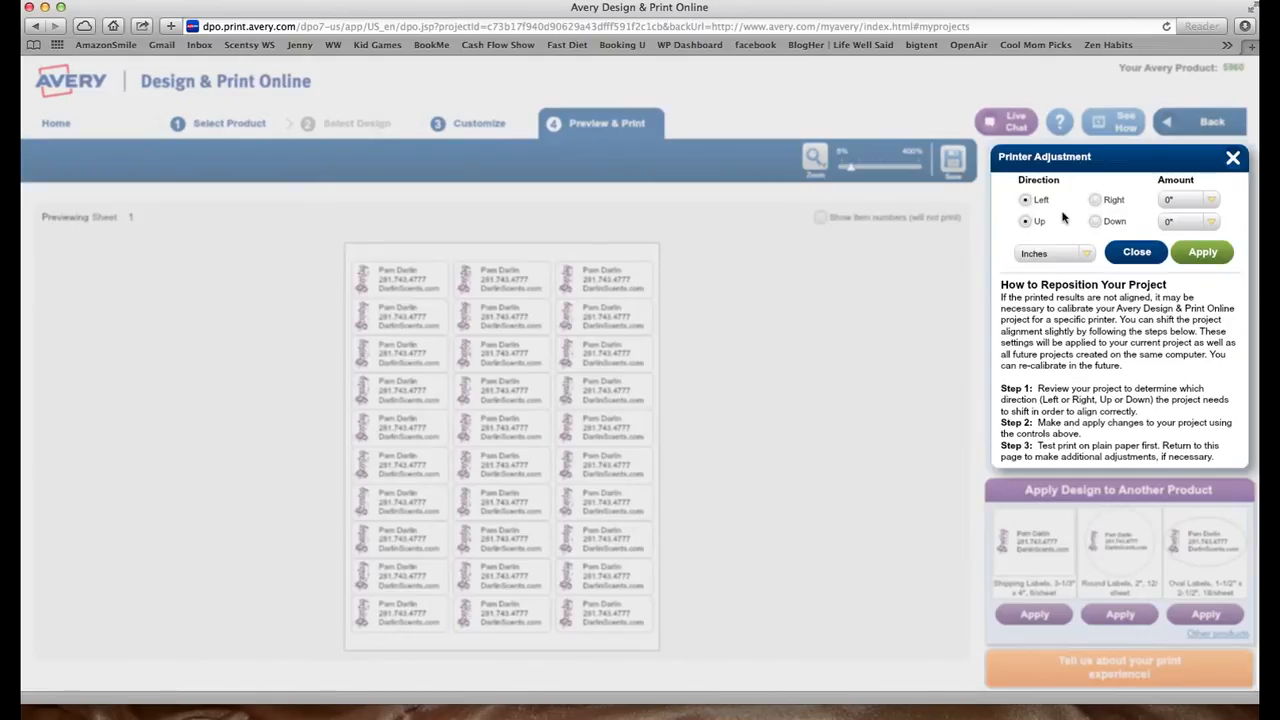
pyautogui.click(1097, 221)
pyautogui.click(1211, 222)
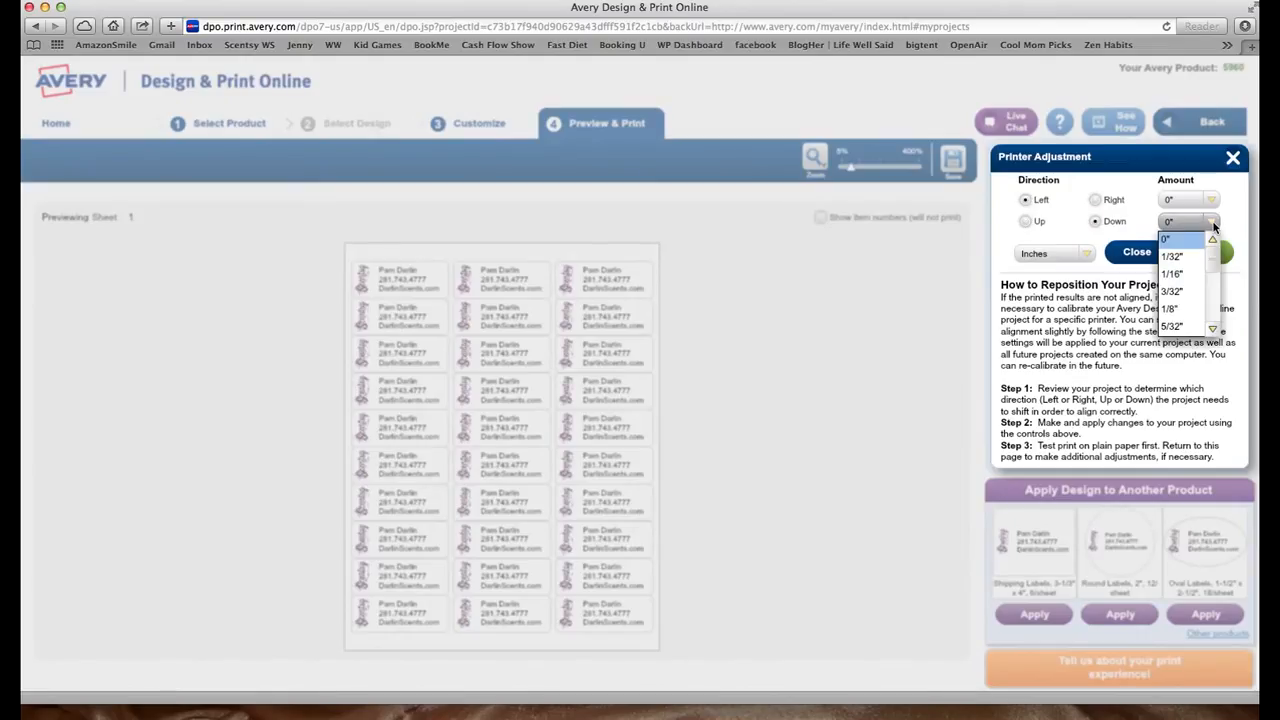
pyautogui.click(1196, 274)
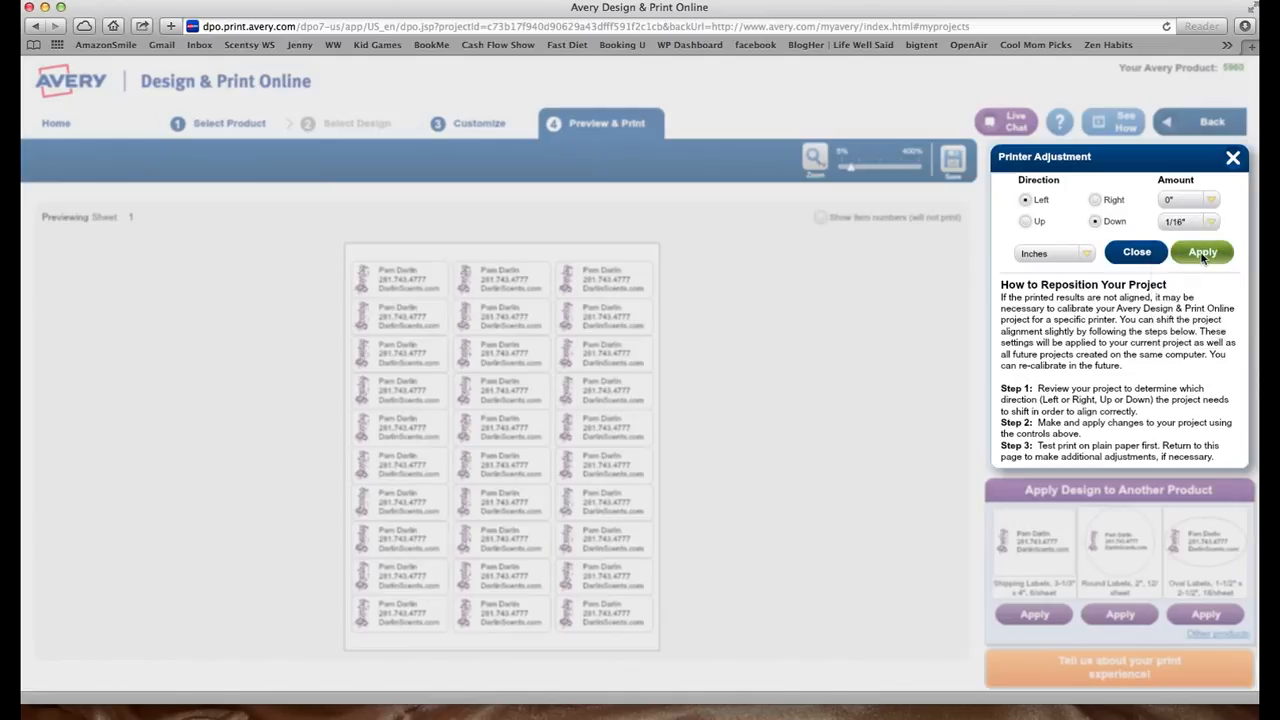
pyautogui.click(1203, 254)
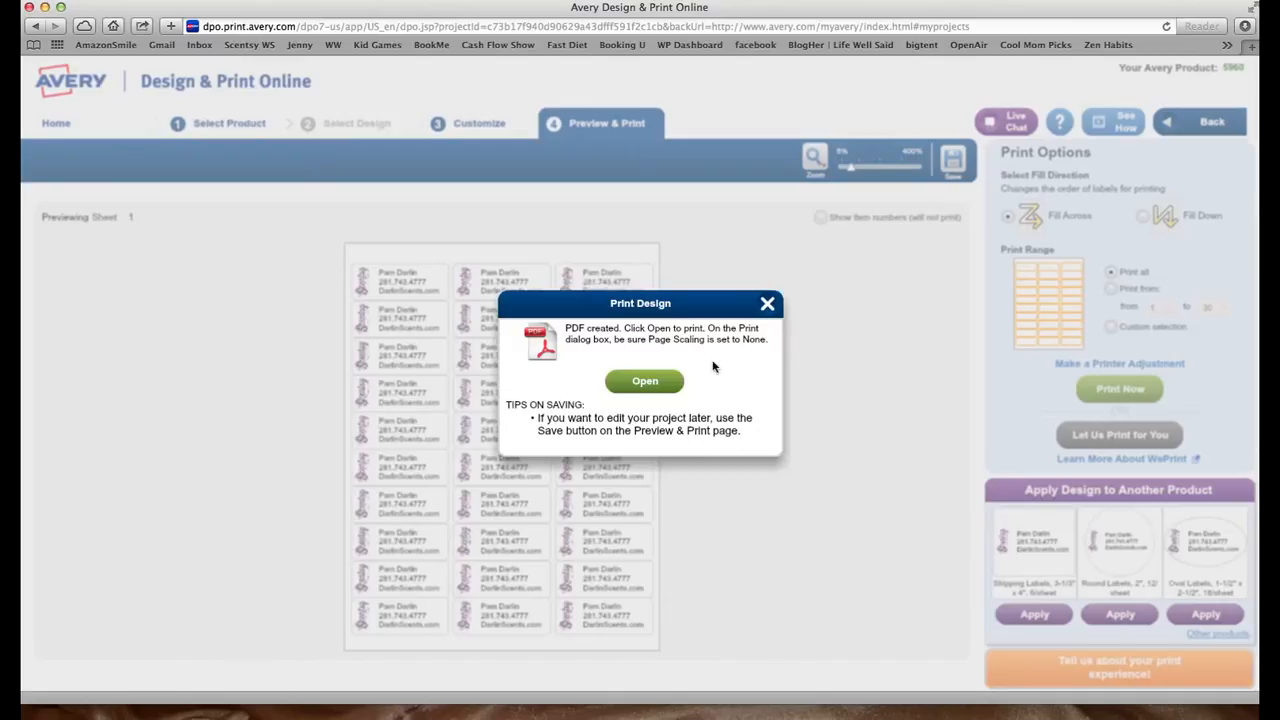
pyautogui.click(636, 386)
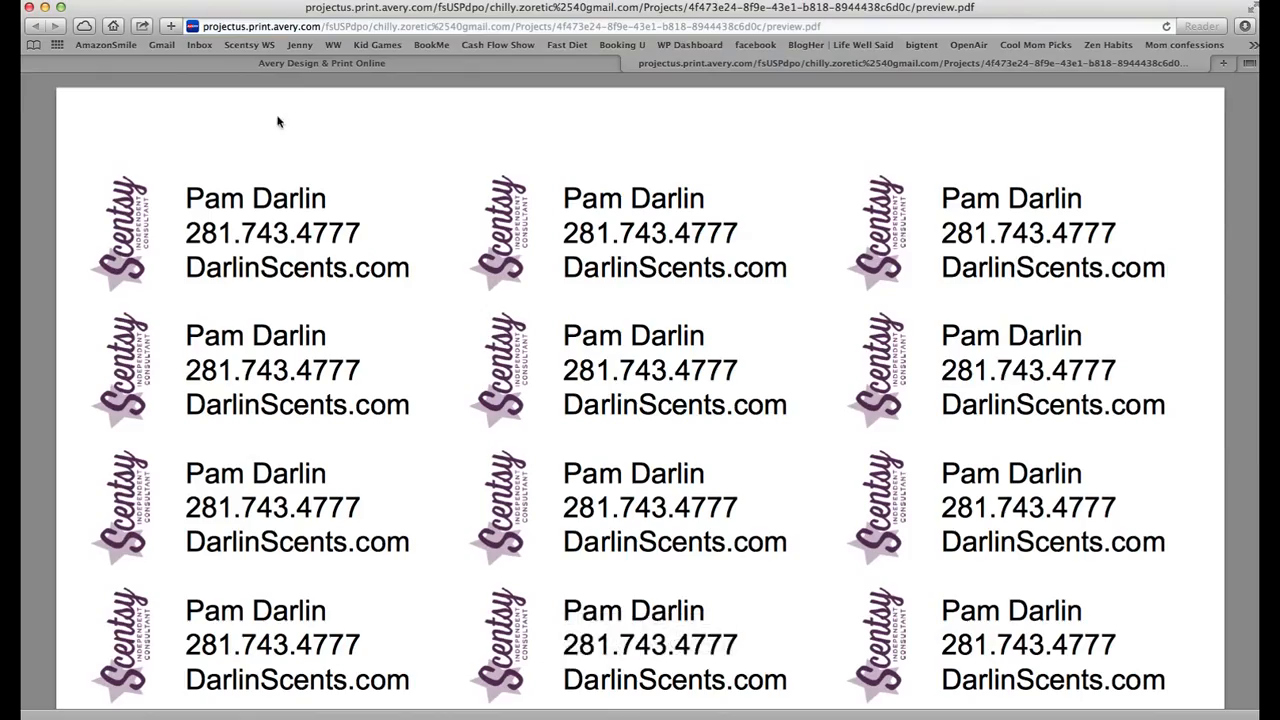
# - Cancel a Save As of the PDF and close the preview.pdf tab
pyautogui.click(105, 0)
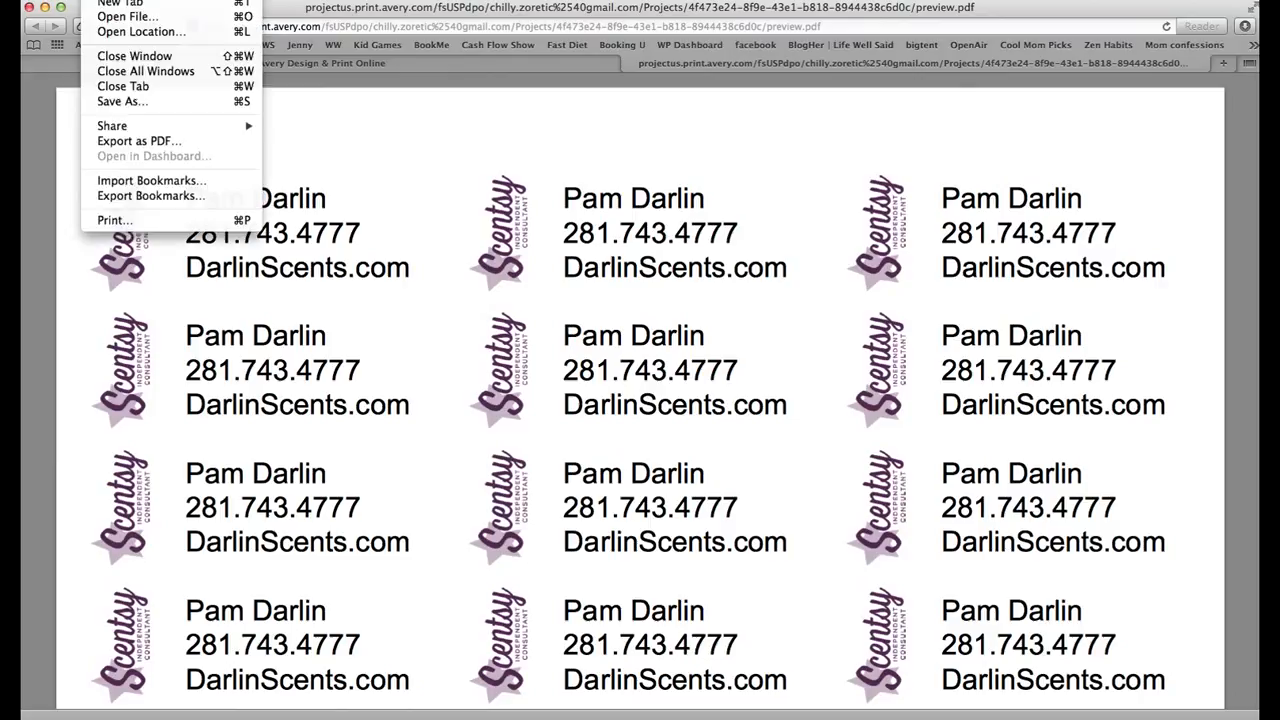
pyautogui.click(123, 102)
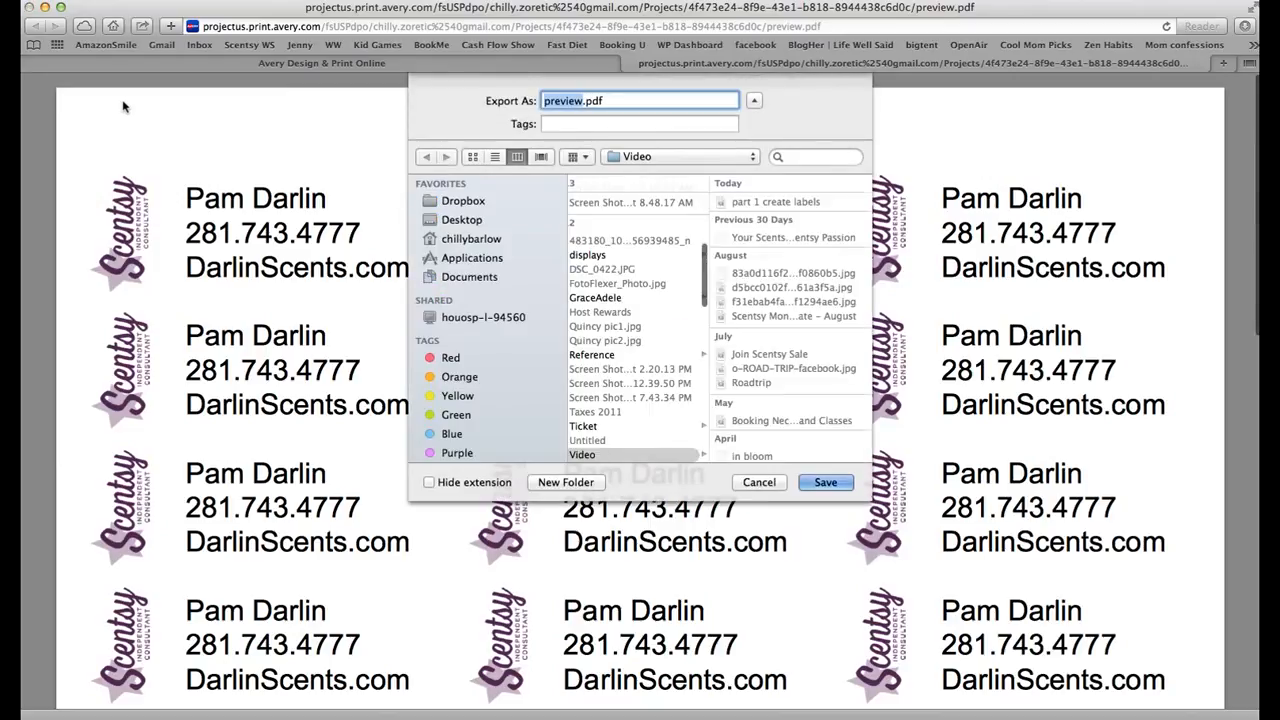
pyautogui.click(759, 482)
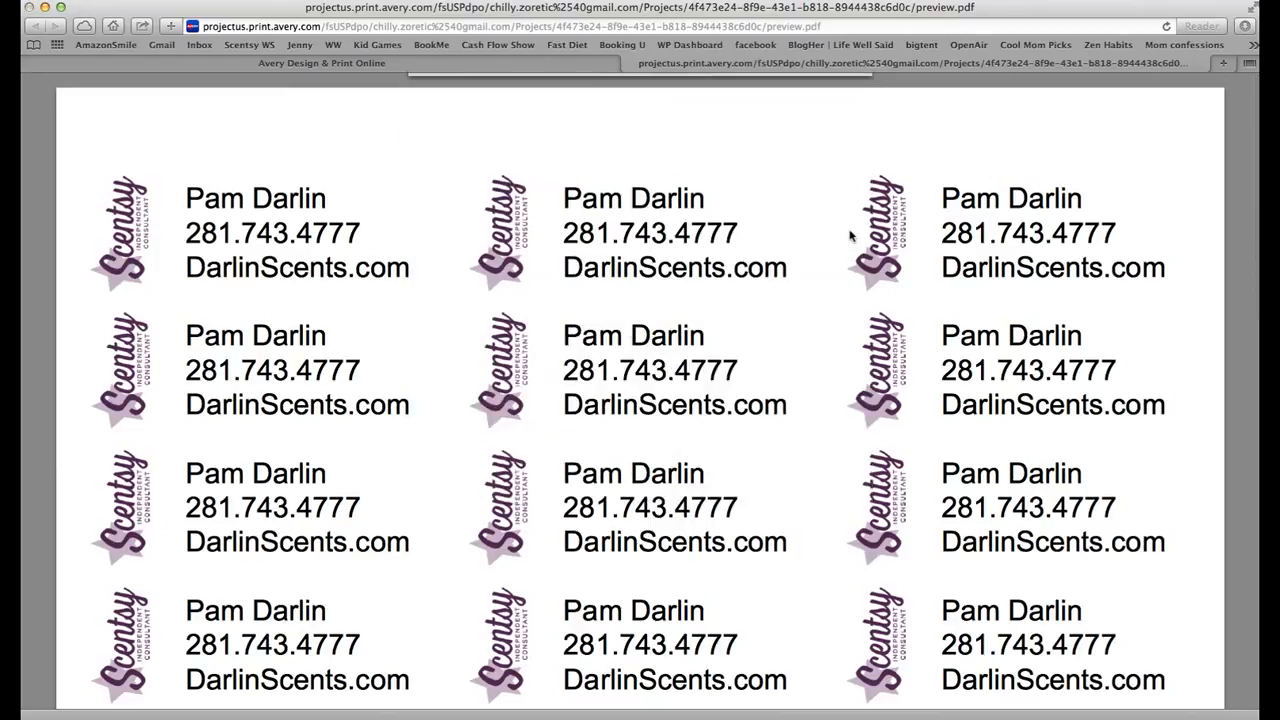
pyautogui.click(631, 62)
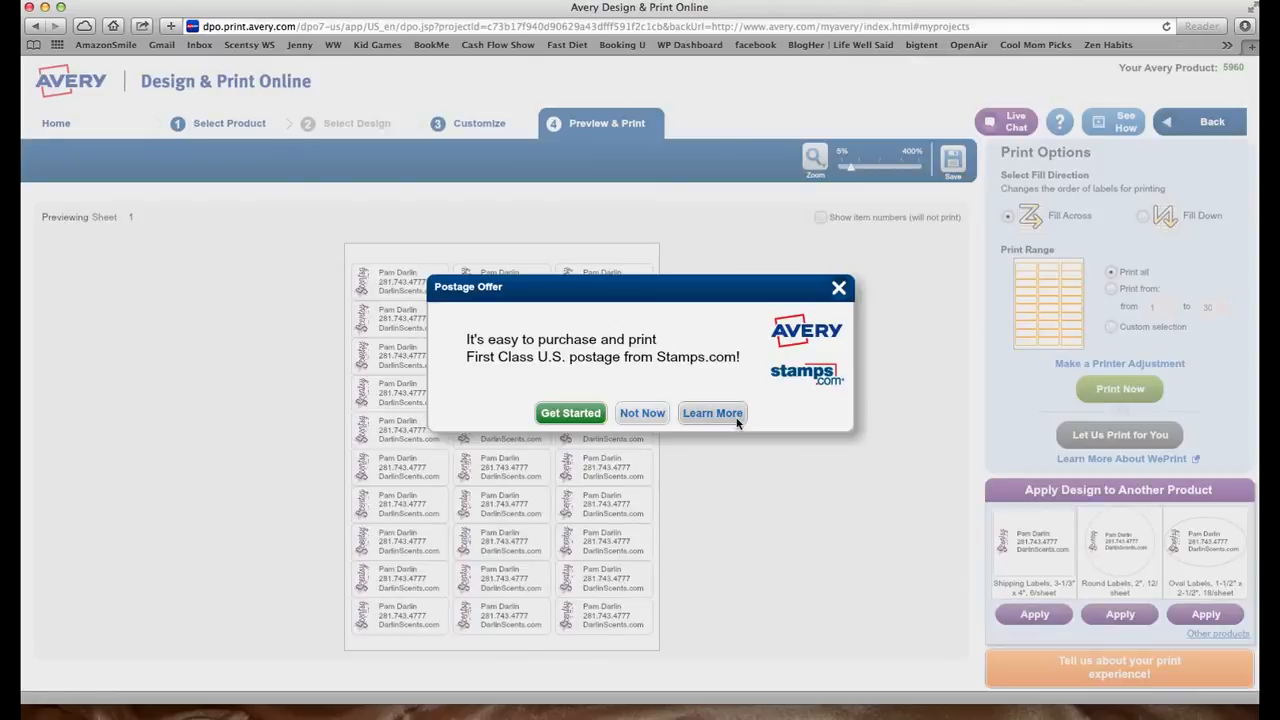
# - Decline the stamps.com Postage Offer with Not Now
pyautogui.click(645, 414)
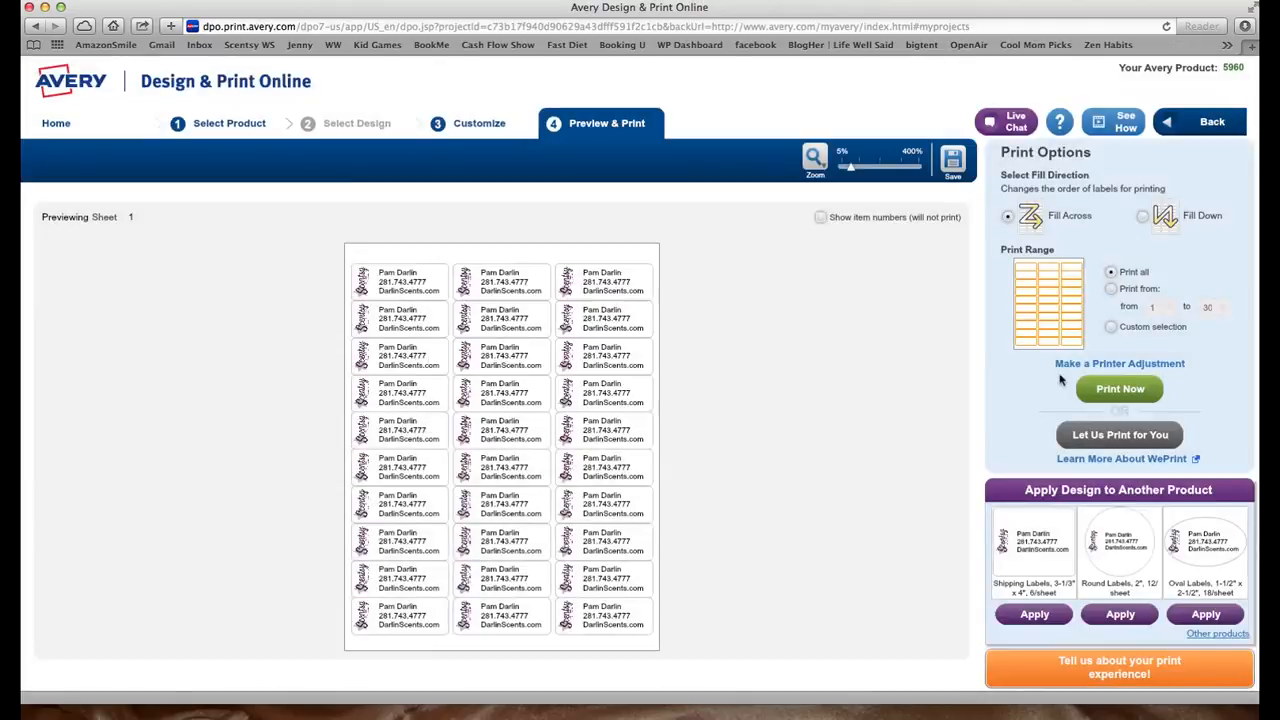